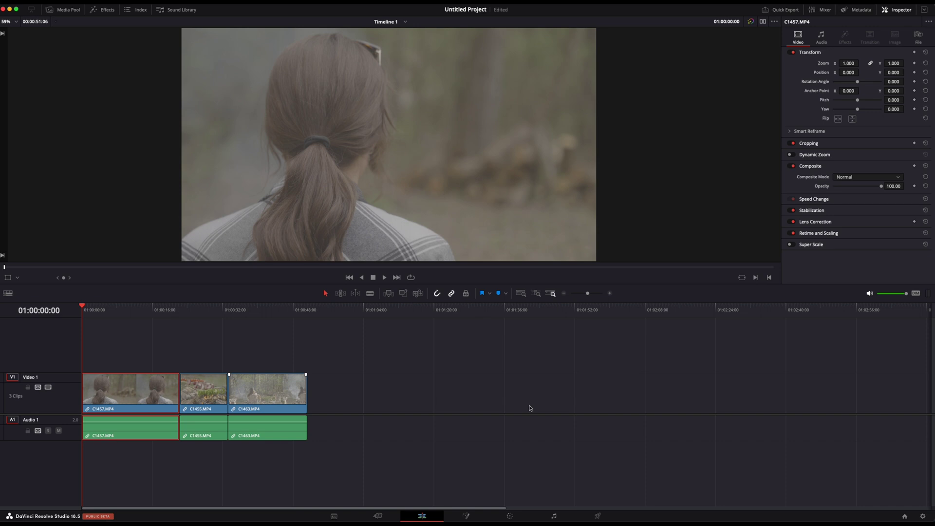
Switch to the Color page, hide the LUT browser and reposition the first clip's node in the graph
click(509, 516)
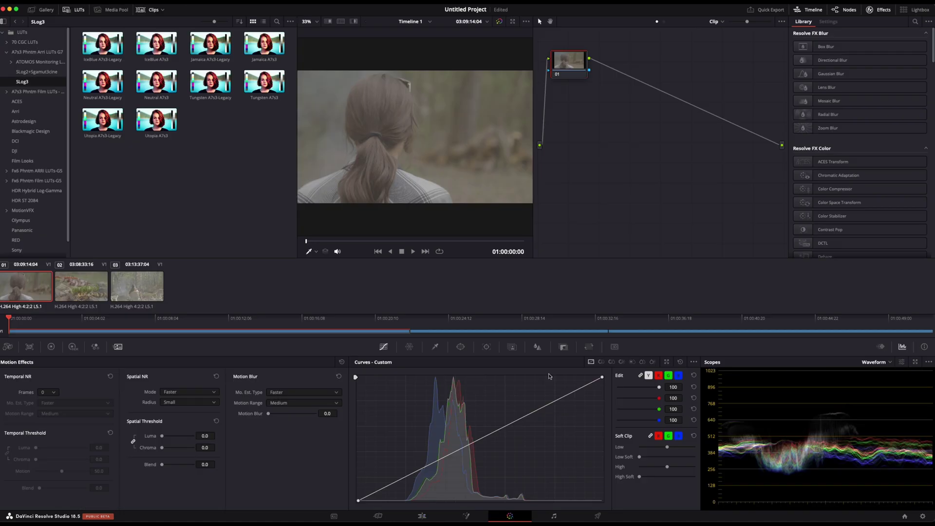
click(75, 9)
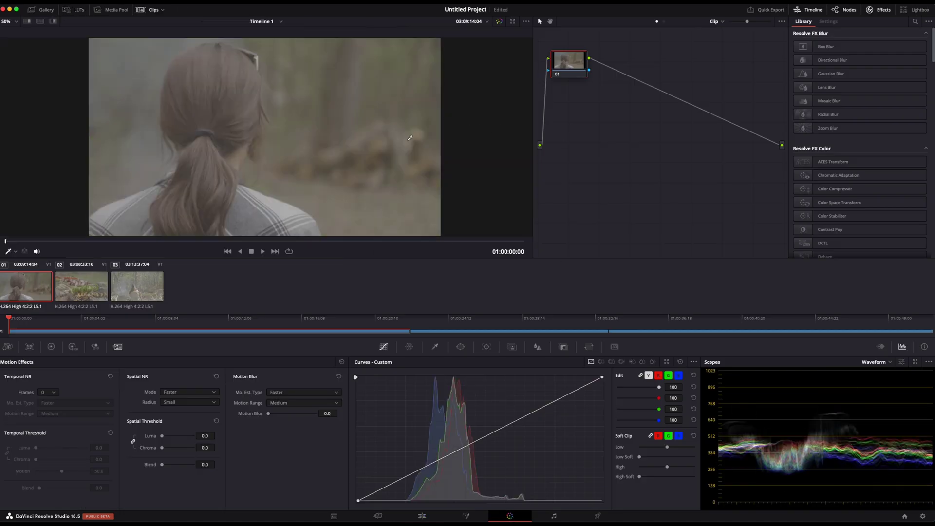
drag(576, 66, 587, 76)
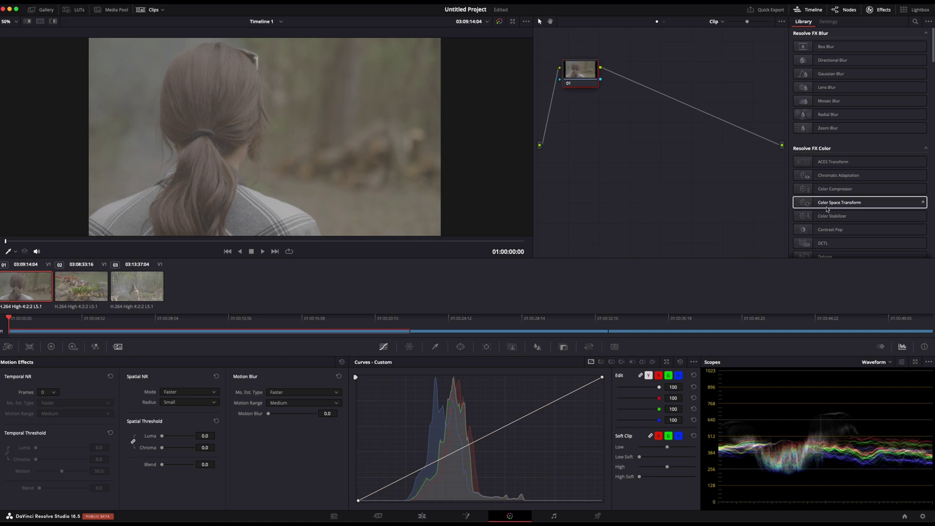
Apply Color Space Transform to the first clip's node with input color space Sony S-Gamut3.Cine and input gamma Sony S-Log3
drag(844, 205, 580, 71)
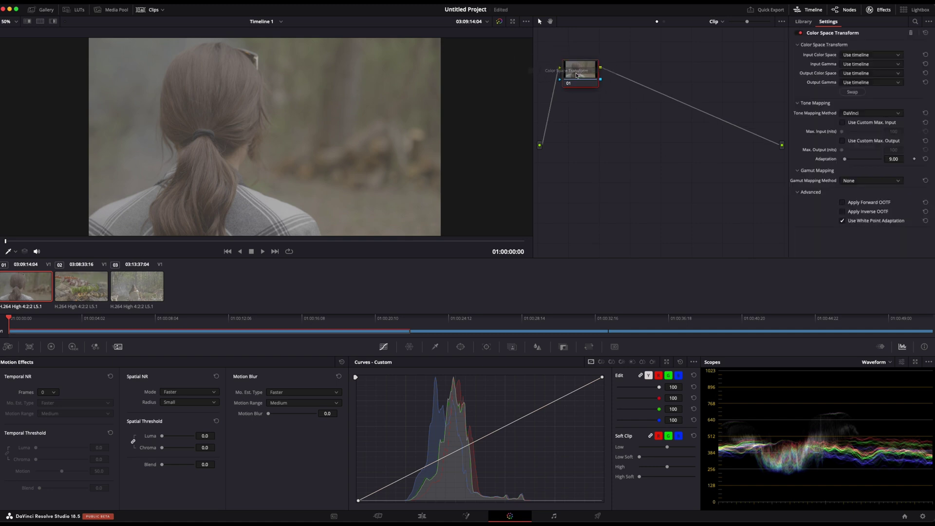
click(900, 55)
scroll(888, 118, down, 8)
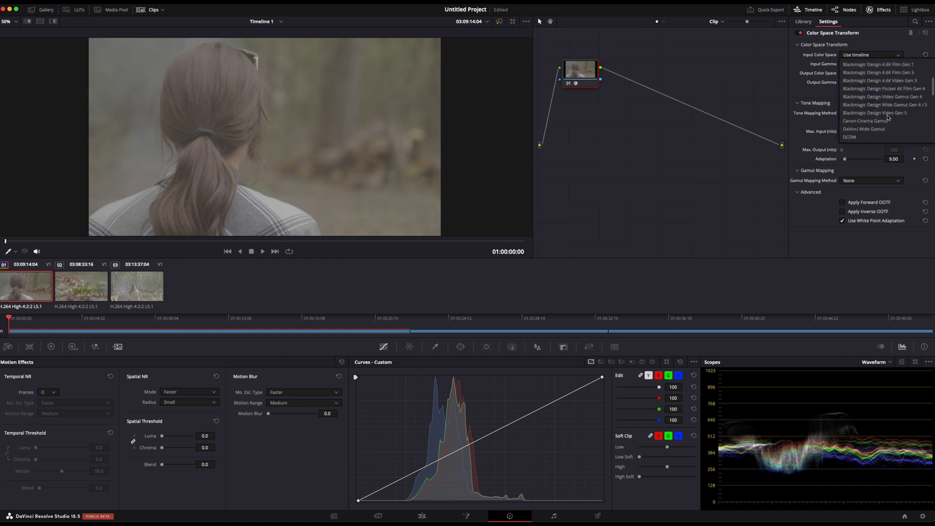
scroll(888, 118, down, 4)
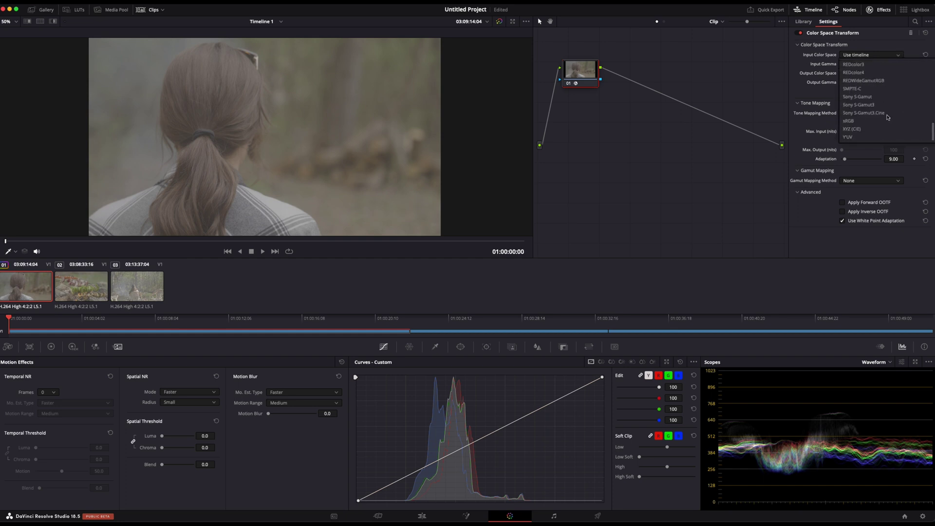
click(888, 116)
click(894, 64)
scroll(880, 131, down, 10)
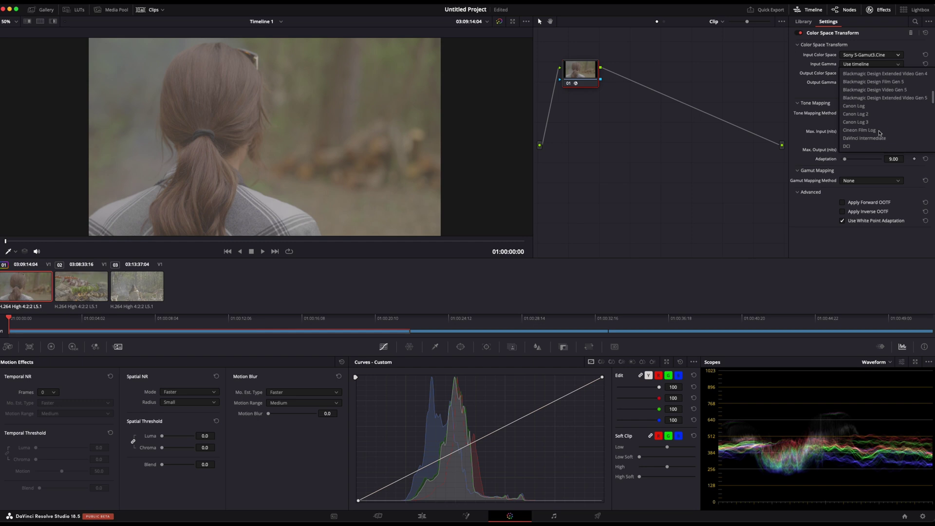
click(881, 138)
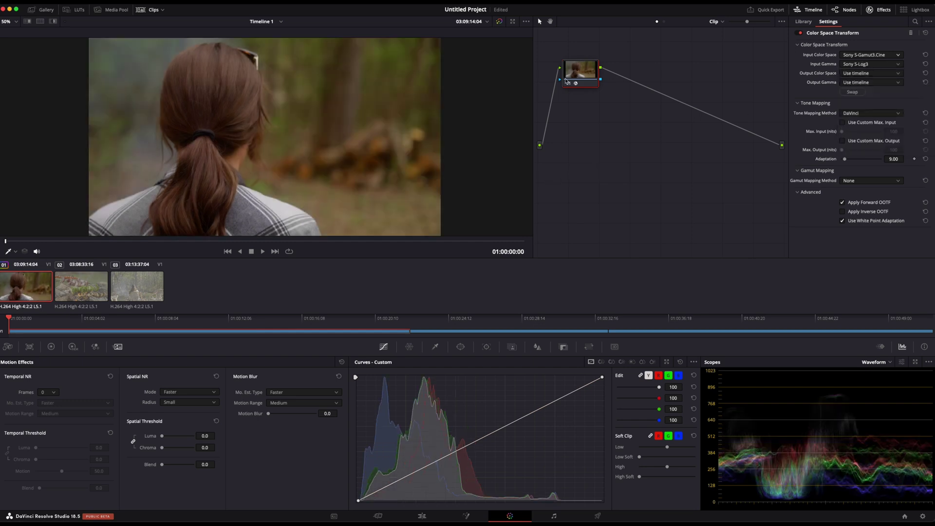
drag(583, 80, 588, 85)
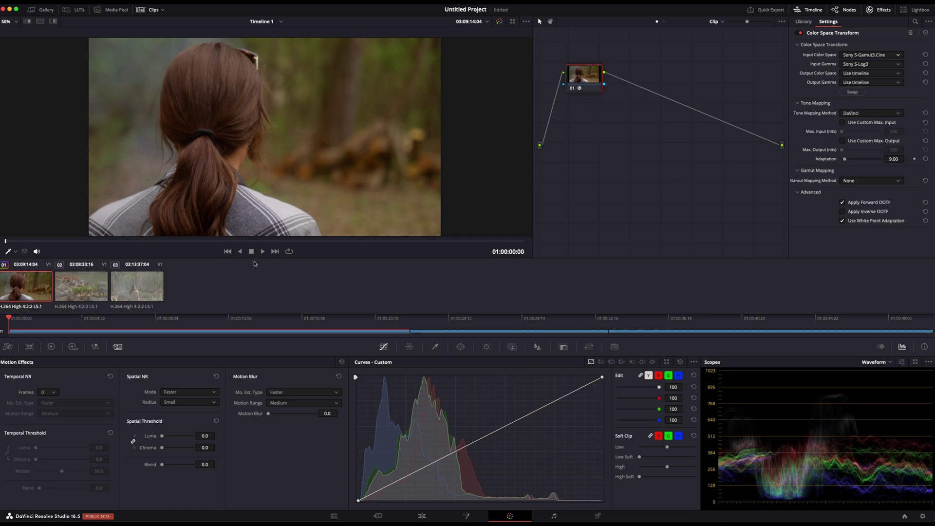
Group all three clips together and reset the first clip's node to remove its grade
right_click(124, 288)
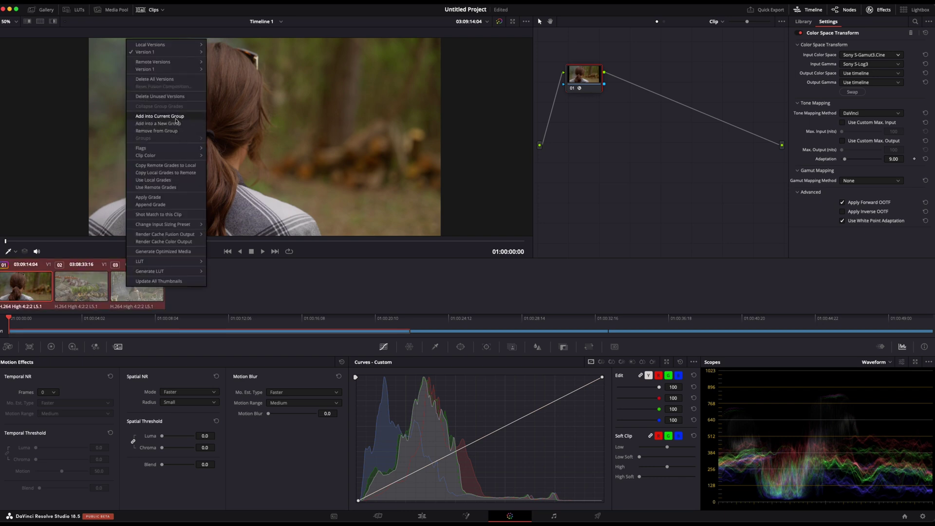
click(161, 115)
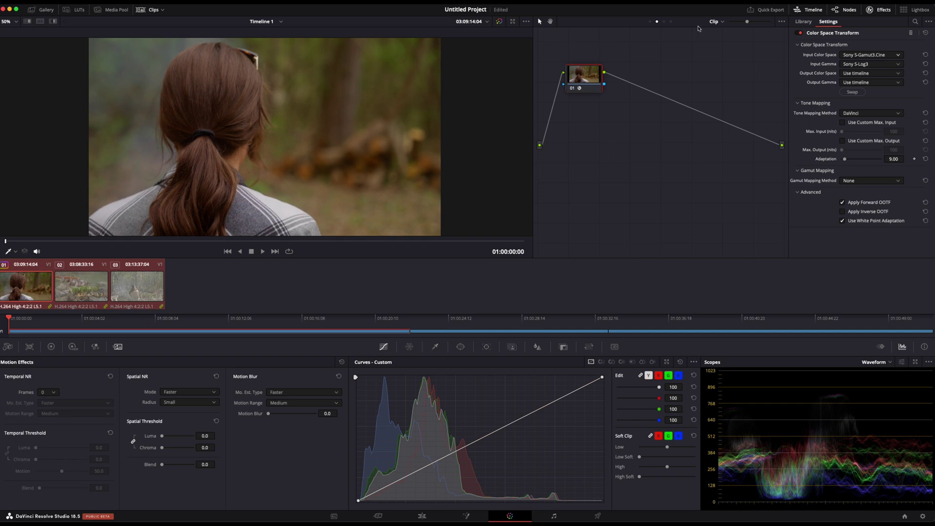
right_click(575, 83)
click(600, 90)
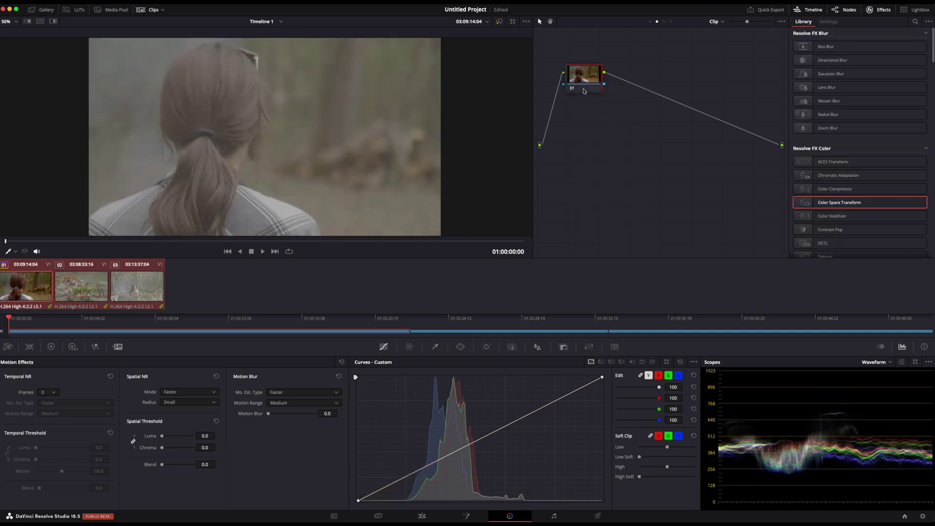
Switch the node graph to Group Pre-Clip and apply Color Space Transform to its node
click(720, 22)
click(736, 33)
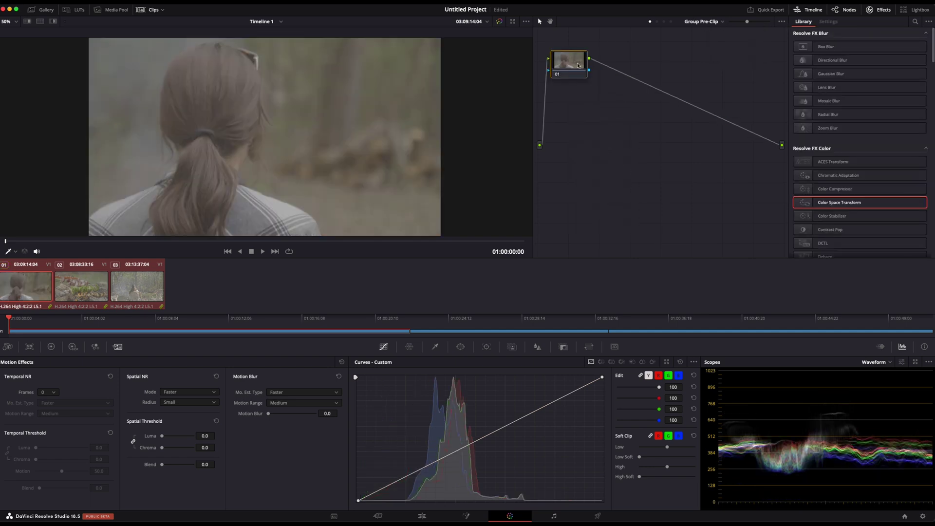
drag(848, 202, 598, 79)
Set the group transform's input color space to Sony S-Gamut3.Cine and input gamma to Sony S-Log3, and check it on all three clips
click(897, 55)
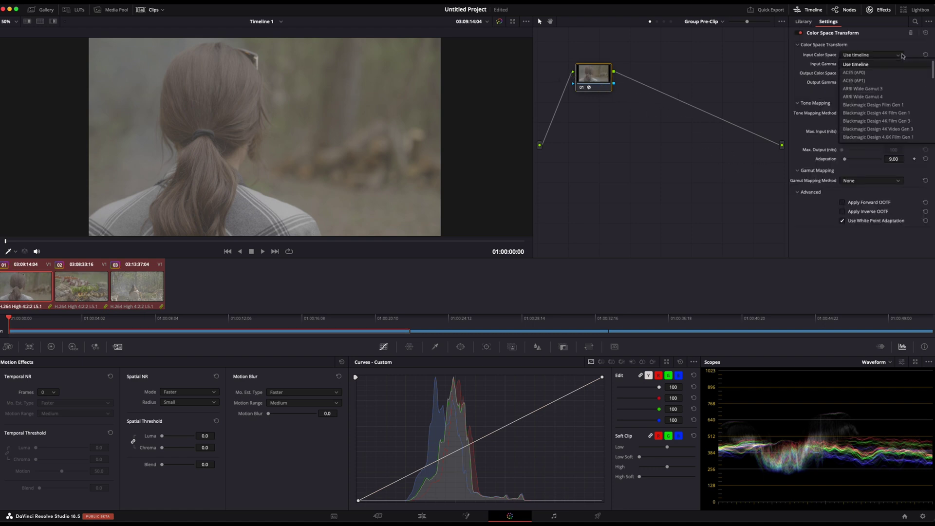
scroll(890, 110, down, 3)
scroll(890, 110, down, 8)
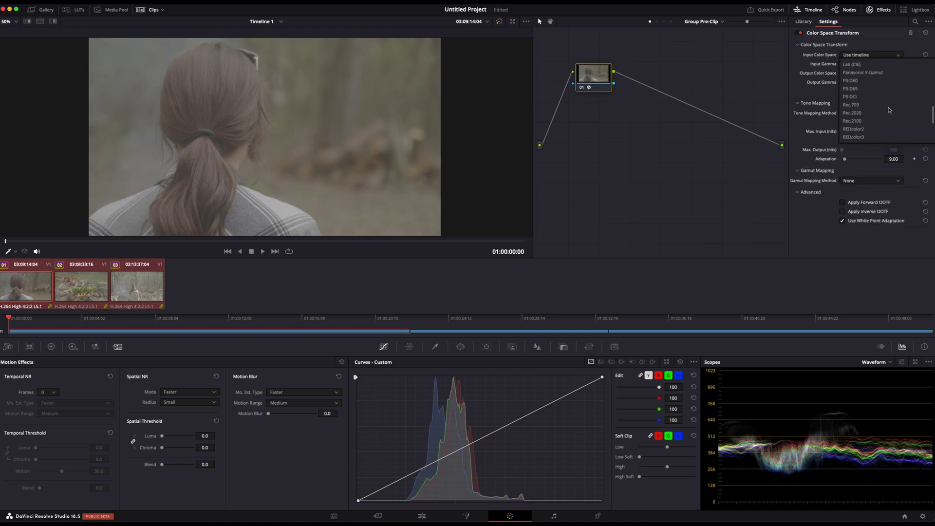
click(878, 113)
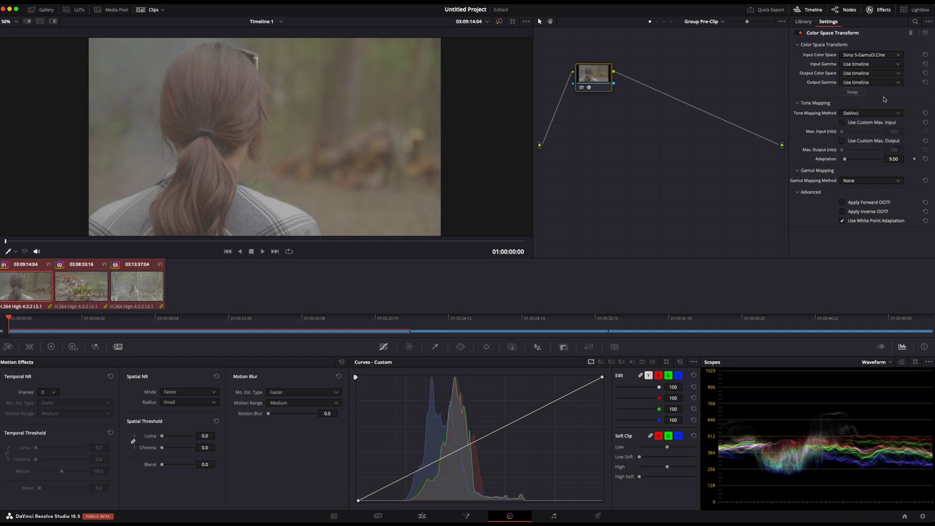
click(894, 65)
scroll(881, 105, down, 5)
scroll(882, 105, down, 2)
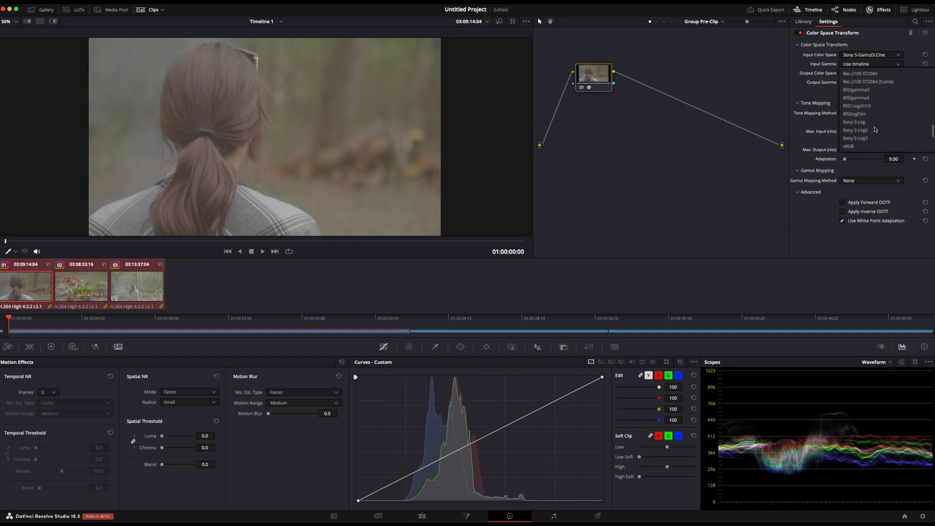
click(868, 138)
click(78, 282)
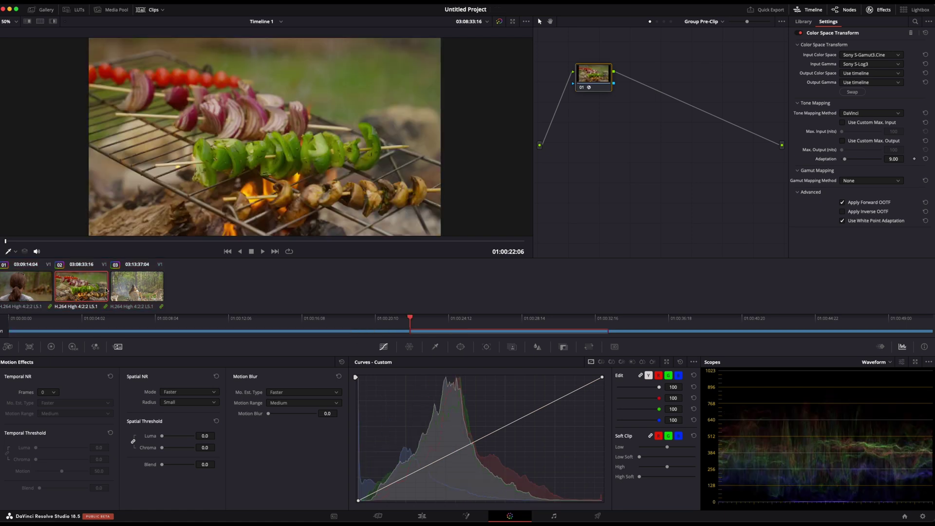
click(136, 285)
click(41, 288)
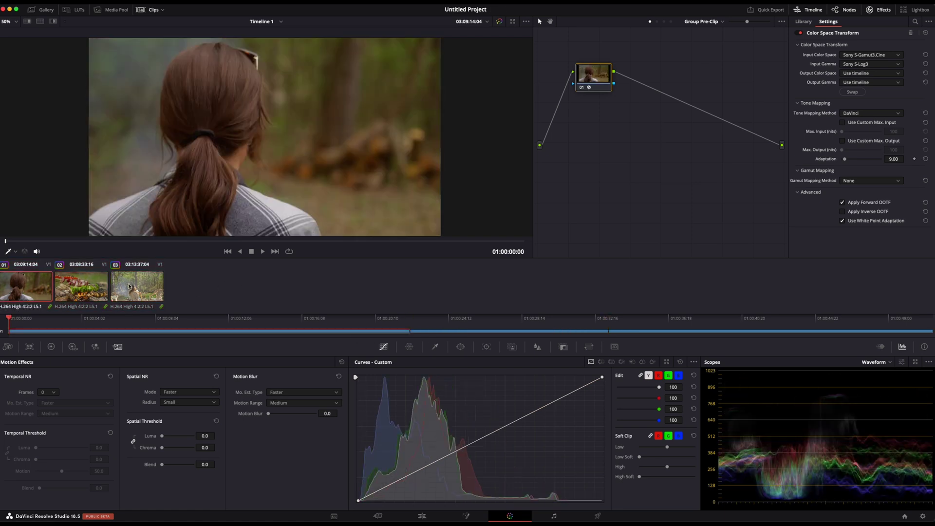
Shape a contrast S-curve on the group pre-clip node with lowered shadows and raised highlights, and adjust its overall Offset level
drag(589, 73, 582, 73)
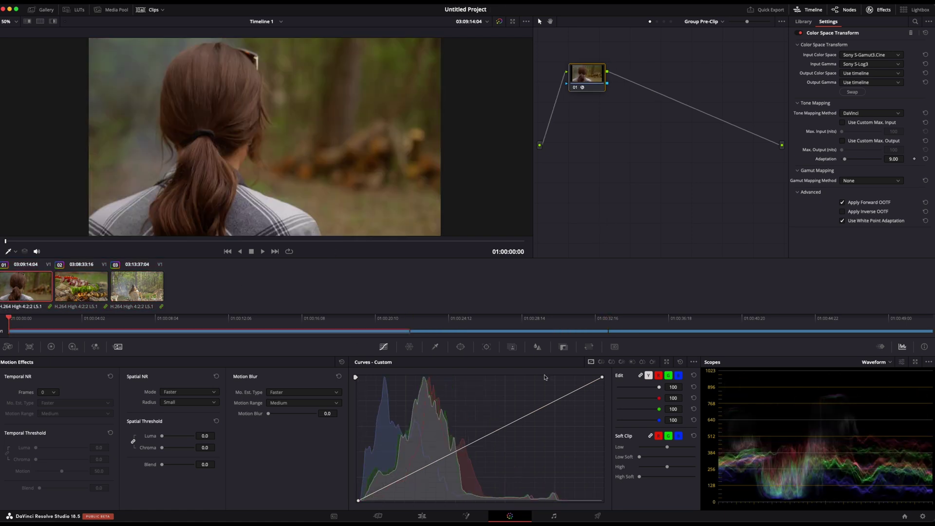
click(51, 347)
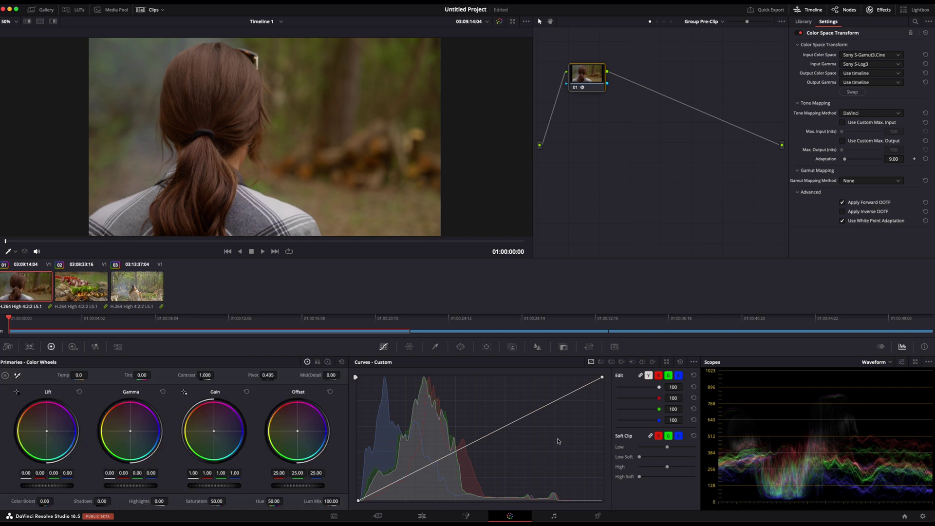
drag(540, 409, 544, 401)
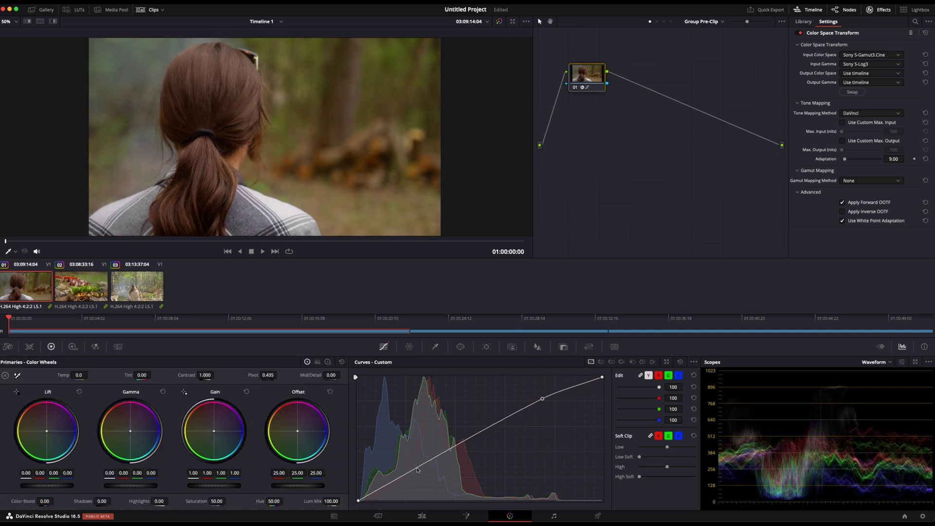
drag(431, 461, 430, 469)
drag(543, 406, 535, 404)
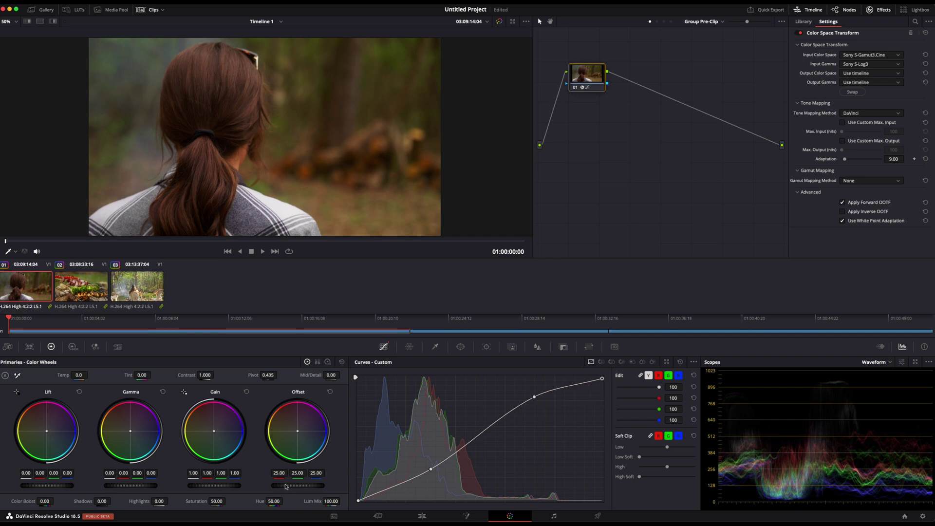
drag(285, 485, 305, 486)
Add a serial node after the group's transform node, disable the transform node and review the clips in their ungraded state
key(ctrl+s)
click(470, 273)
key(alt+s)
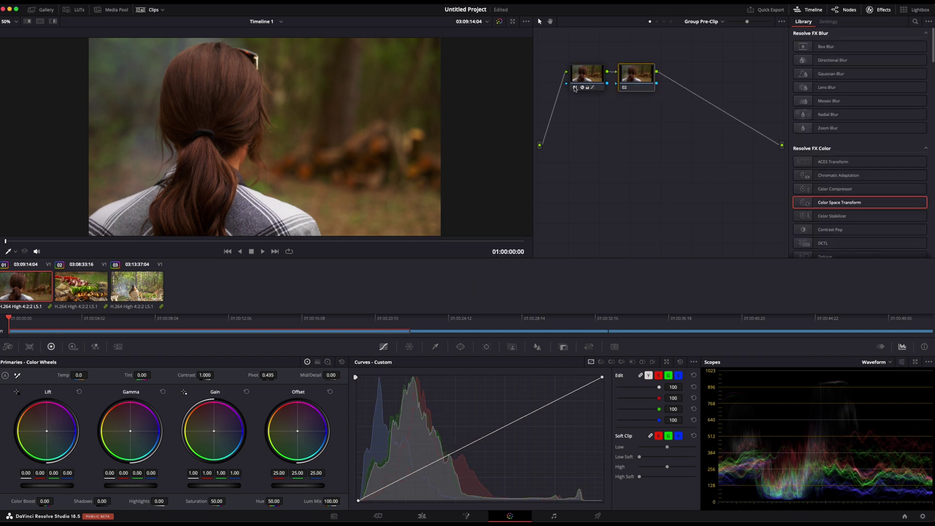
click(576, 88)
click(61, 278)
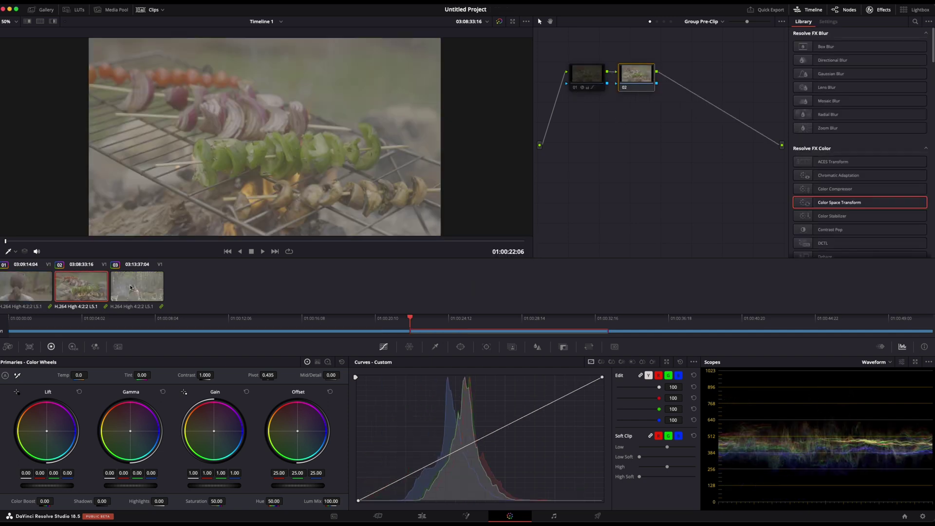
key(Down)
click(50, 291)
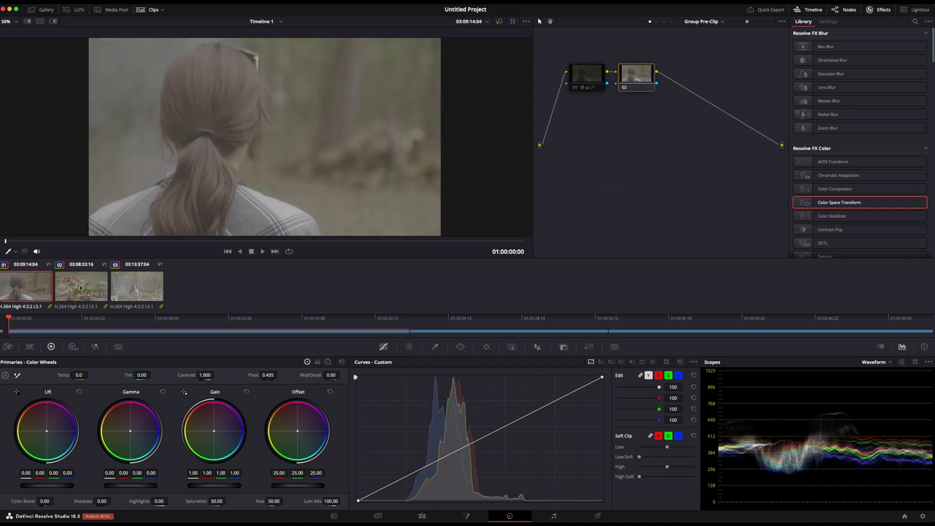
Apply the Dehancer Pro 6.3.0 film emulation to the second group node and compare the image with the first node enabled and disabled
drag(643, 83, 648, 81)
scroll(852, 228, down, 15)
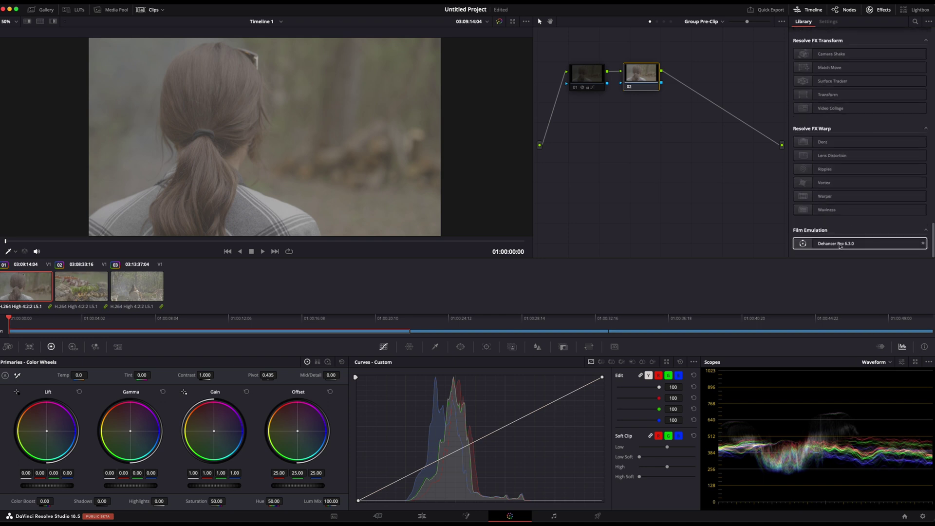
drag(845, 247, 648, 76)
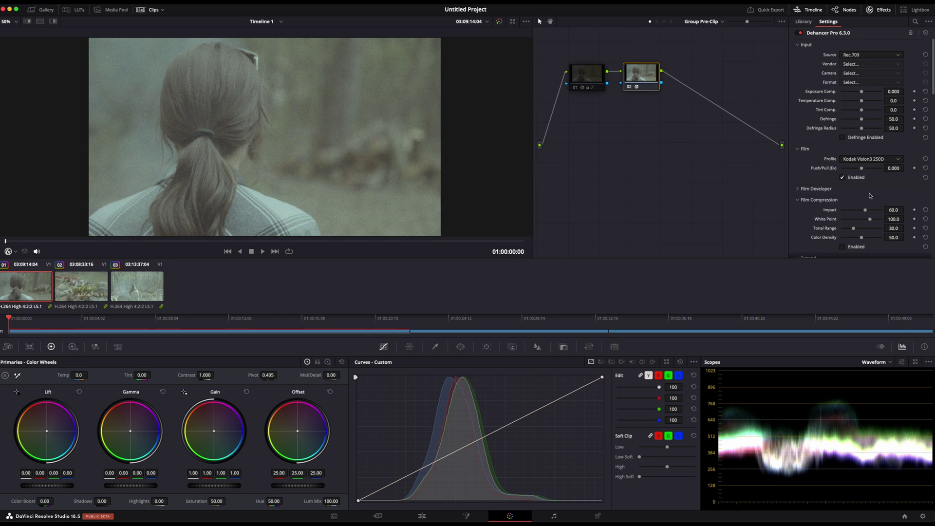
scroll(871, 196, down, 10)
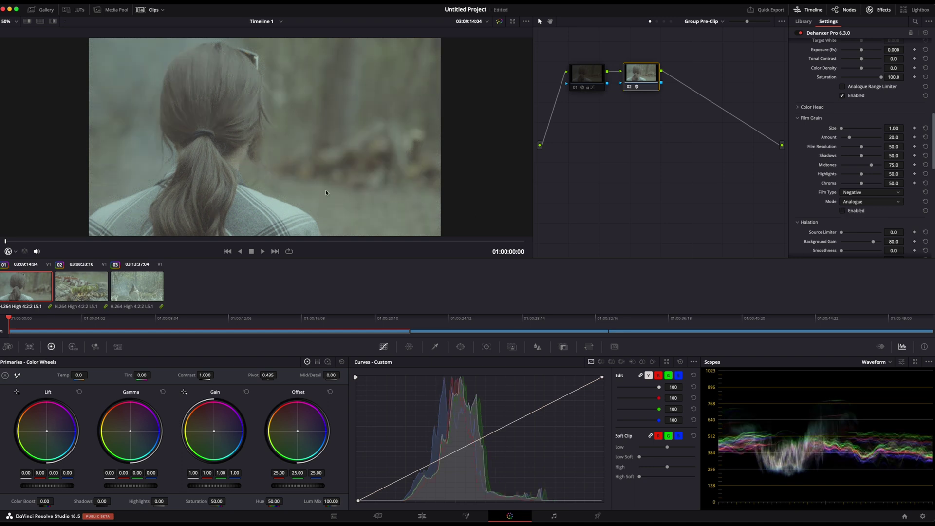
scroll(883, 141, up, 10)
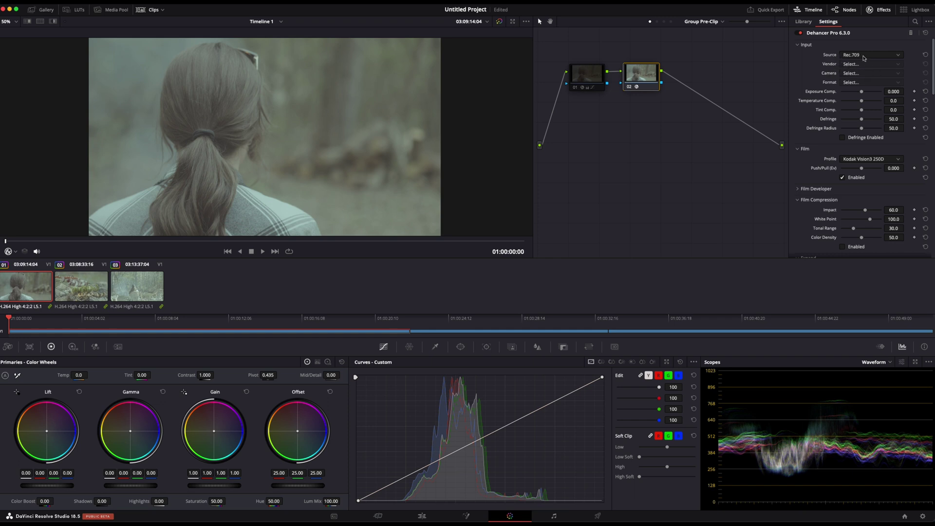
click(575, 87)
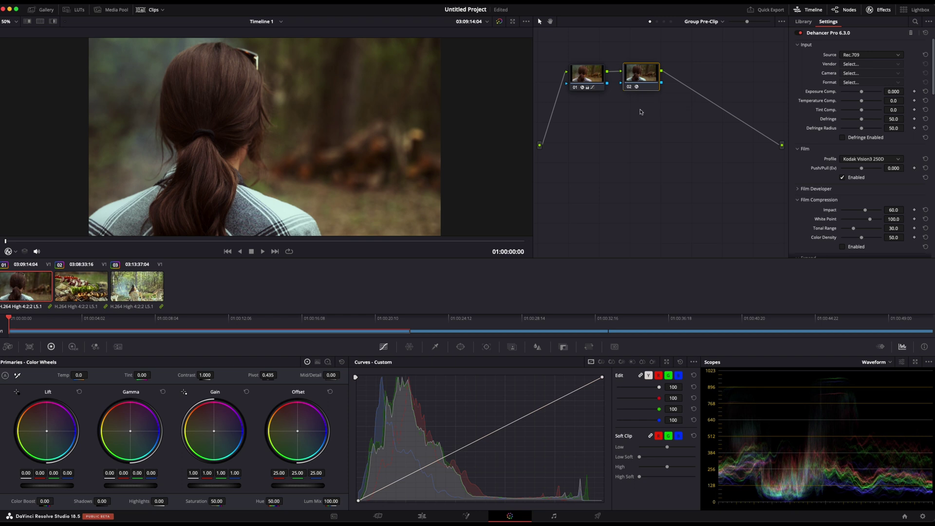
click(576, 87)
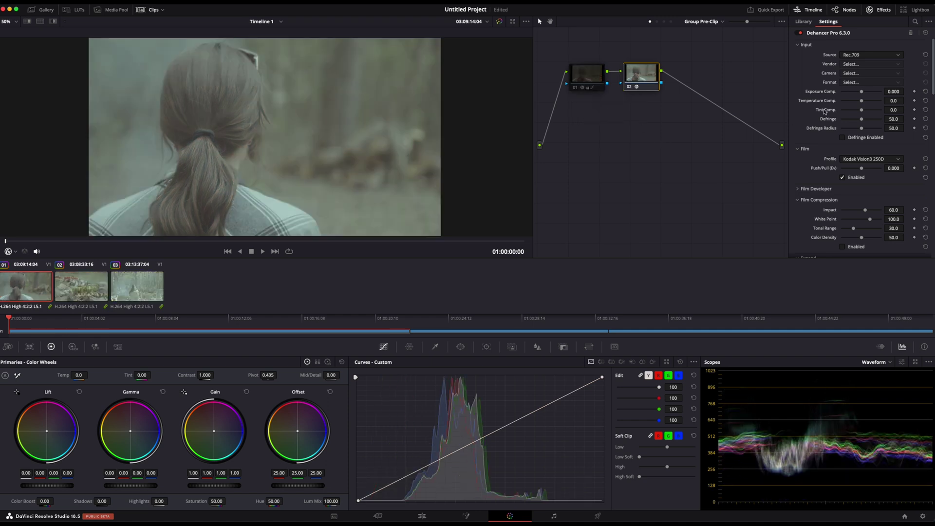
Set the Dehancer input source to Choose Camera, with vendor Sony and camera Alpha 7S III
click(894, 55)
click(888, 121)
click(886, 64)
scroll(887, 116, down, 3)
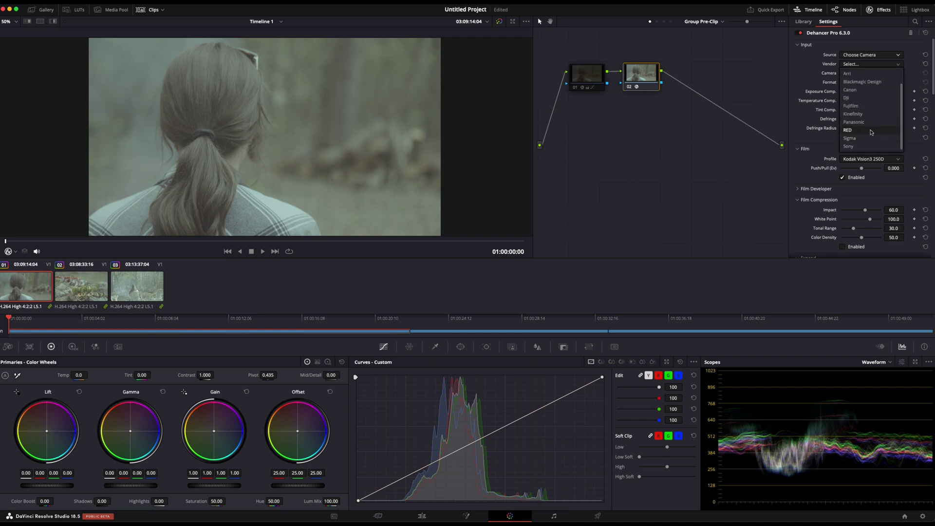
click(868, 146)
click(898, 73)
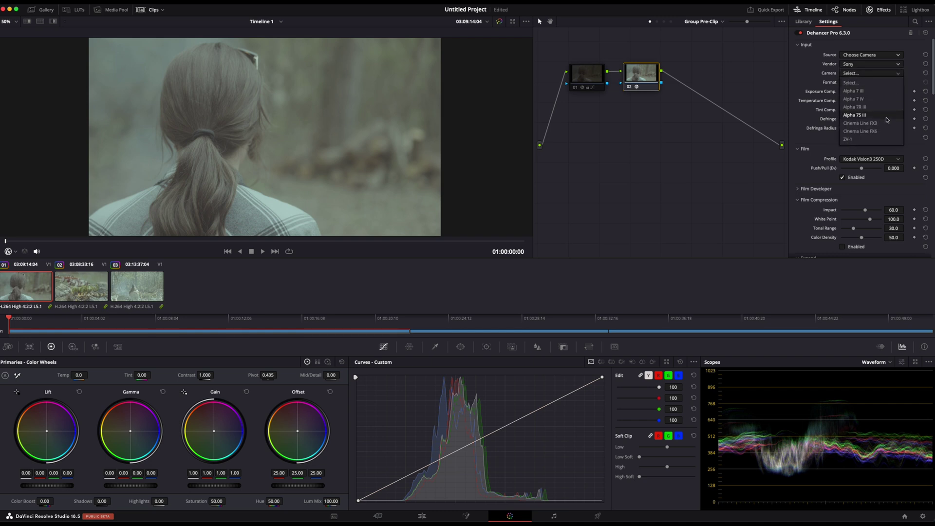
click(900, 86)
Set the camera input format to S-Log3 S-Gamut3.Cine ISO 640
click(901, 83)
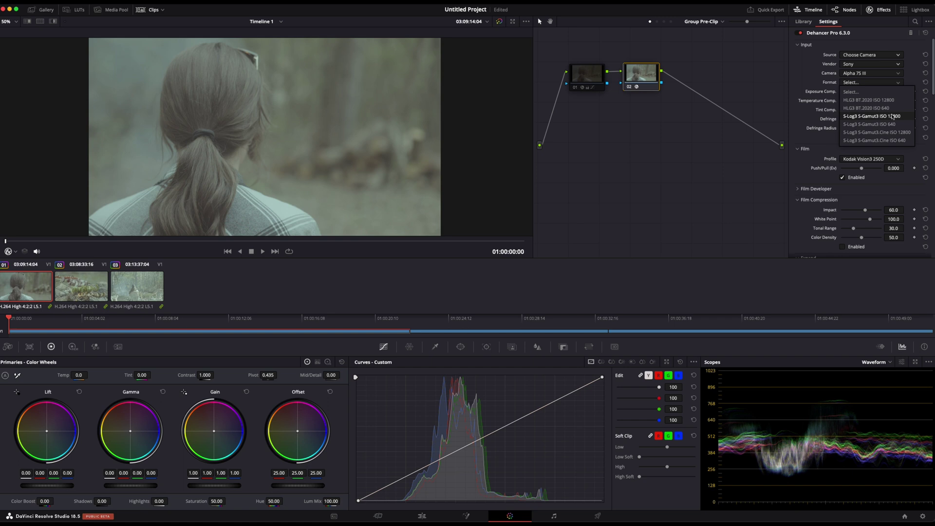
click(874, 146)
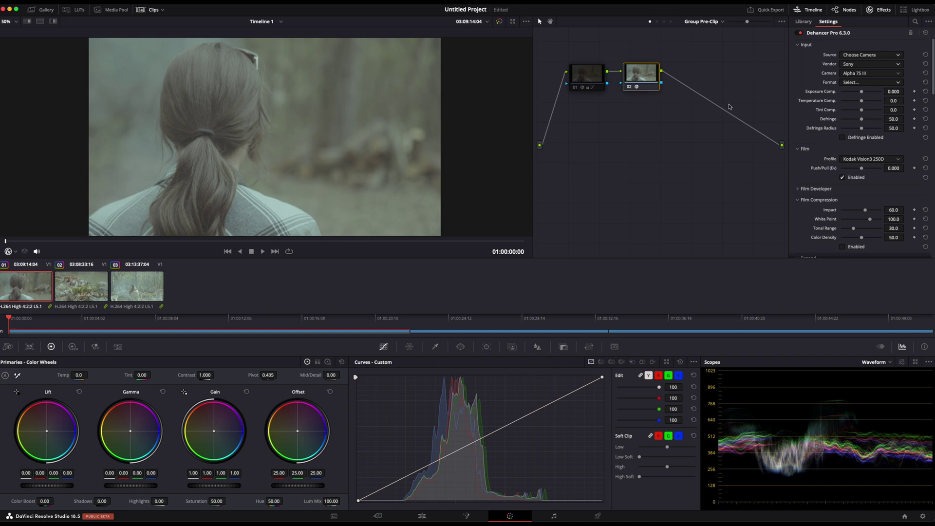
click(882, 84)
click(892, 140)
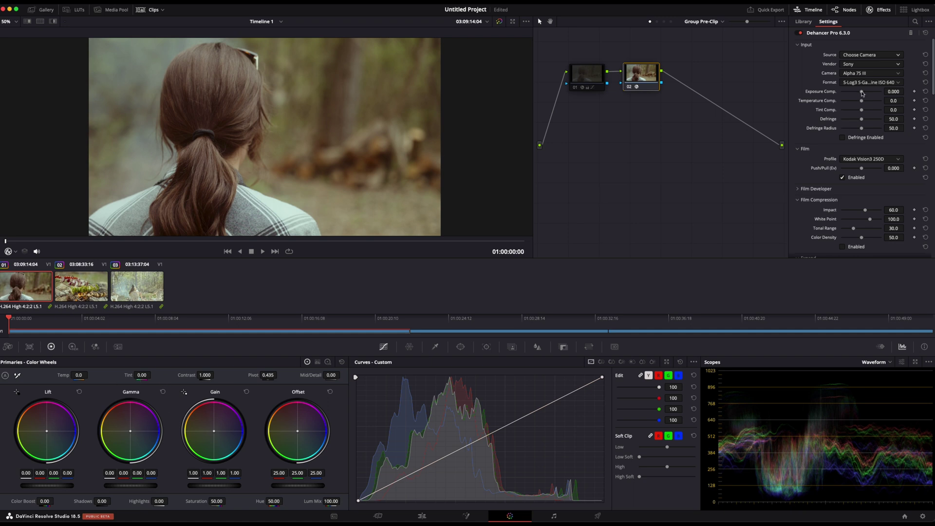
Try input compensations of 0.303 for exposure, -35.8 for temperature and -10.1 for tint, and reset all three
drag(863, 94, 863, 93)
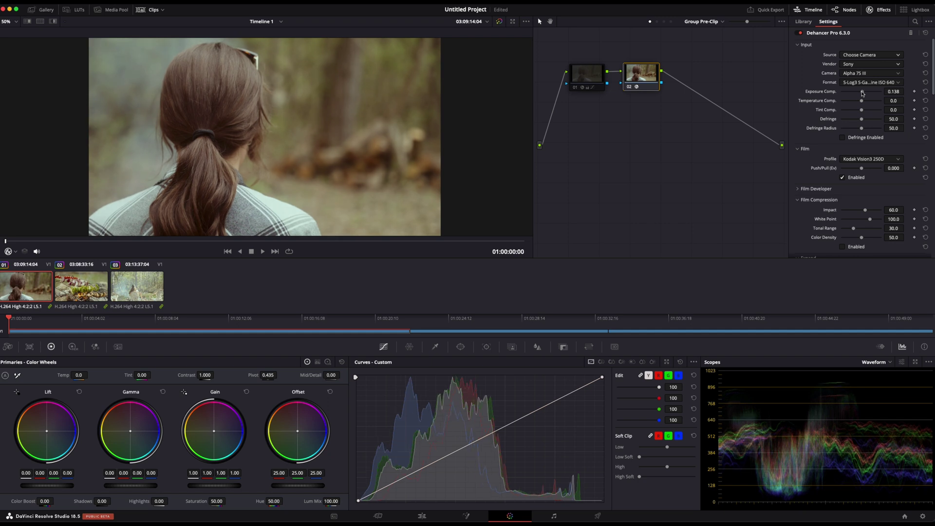
drag(863, 93, 866, 93)
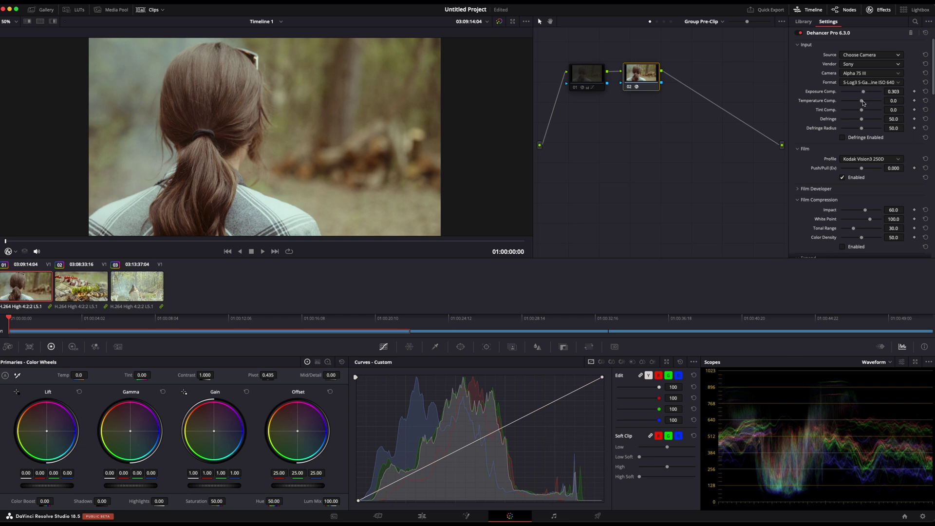
drag(864, 103, 856, 103)
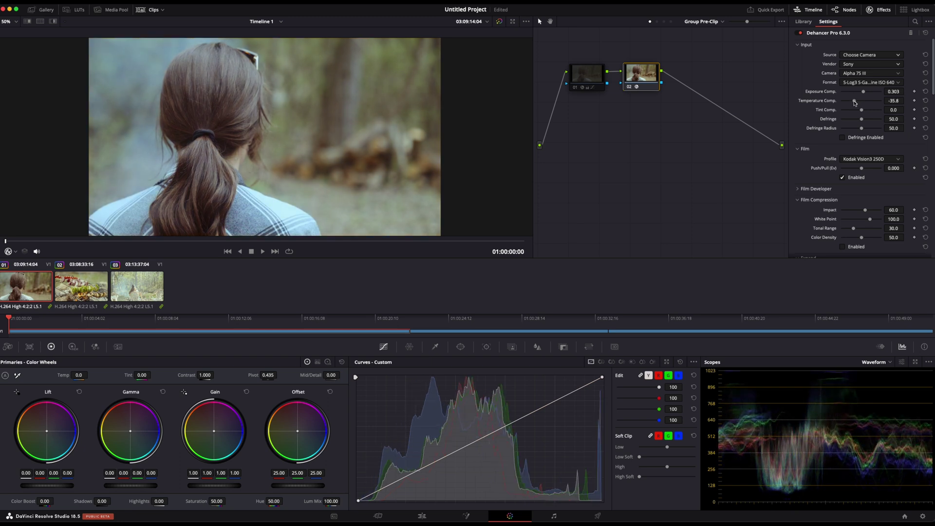
click(926, 101)
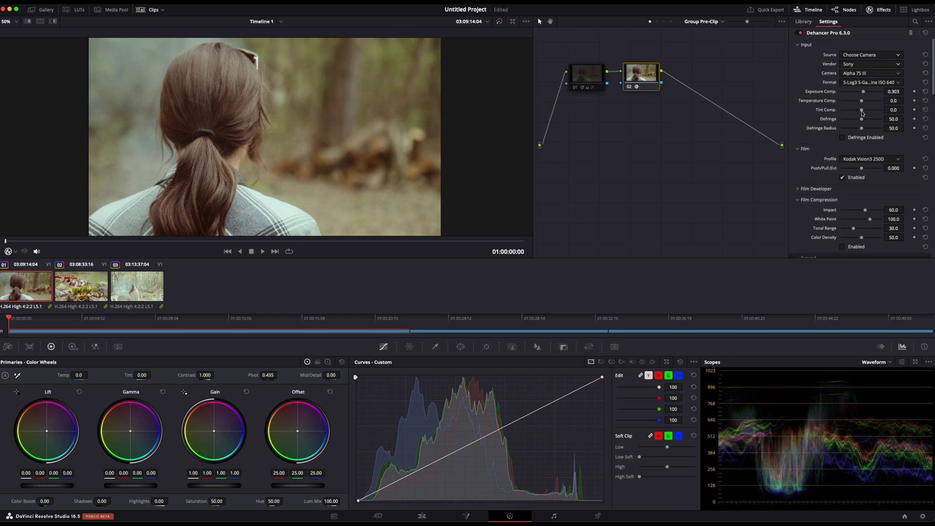
drag(862, 112, 860, 112)
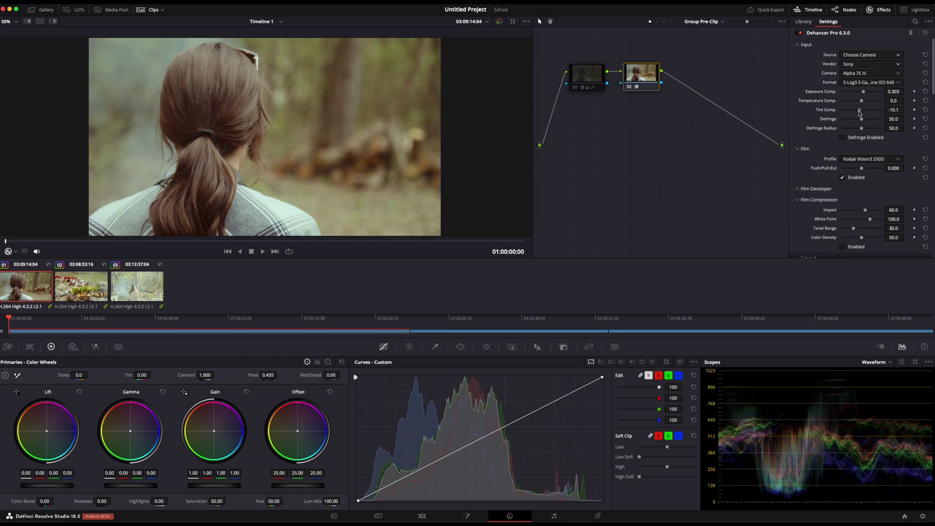
click(926, 110)
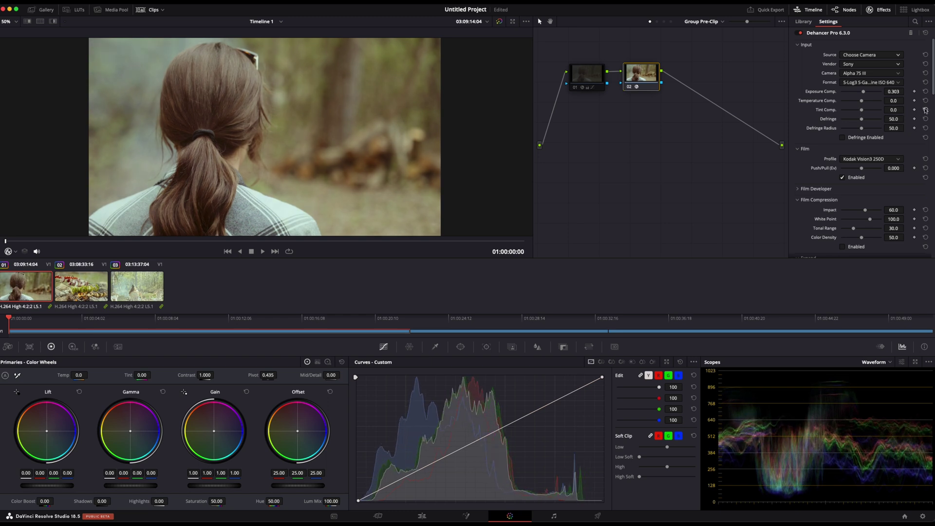
click(925, 92)
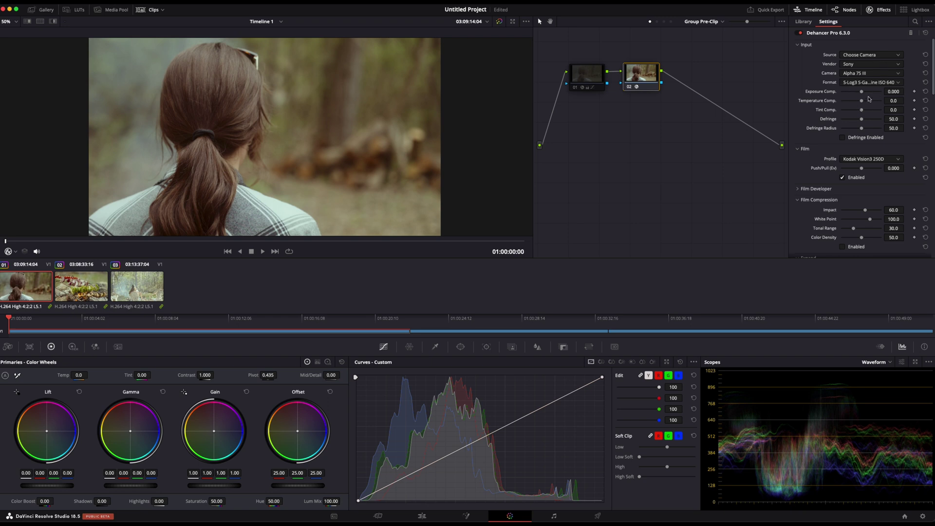
Try the Polaroid Type 100 Sepia (Exp. 2009), Fujifilm Instax and Cinestill 50D film profiles on the image
click(891, 161)
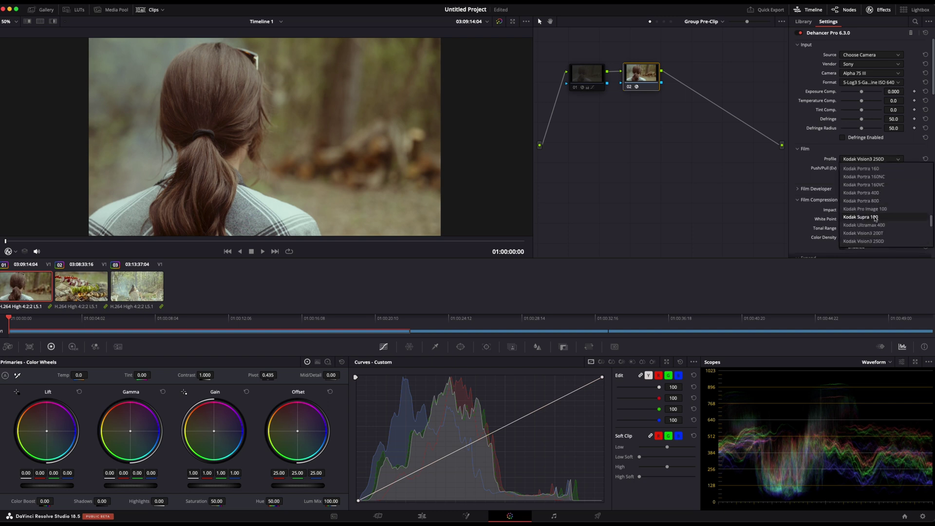
scroll(876, 219, down, 3)
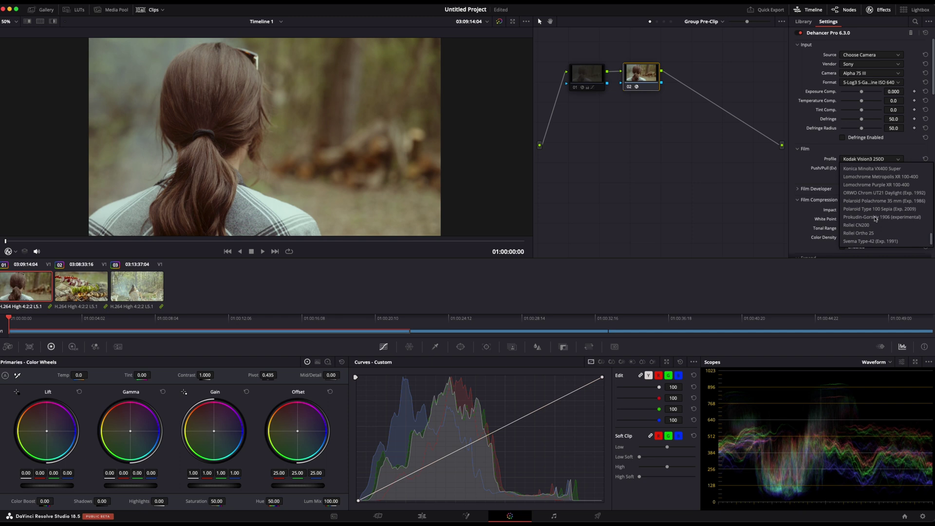
click(868, 209)
click(897, 161)
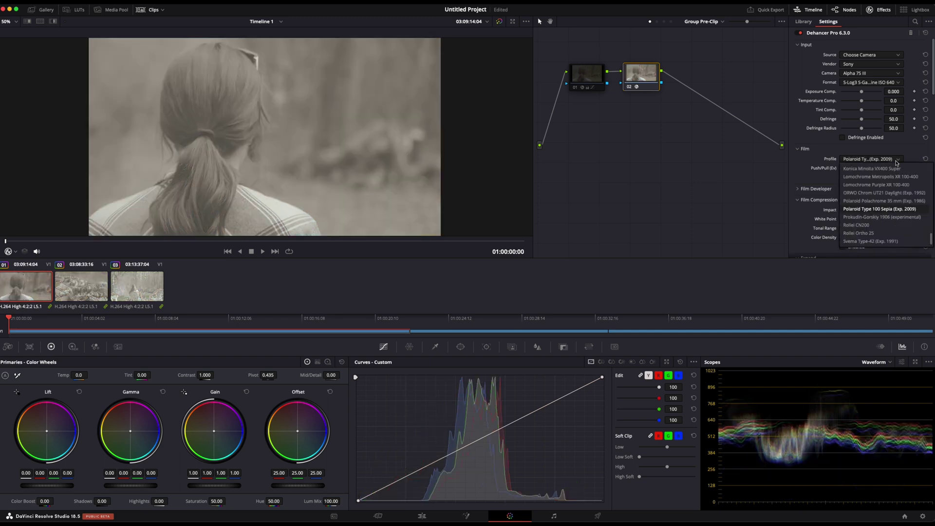
scroll(878, 193, up, 10)
click(876, 186)
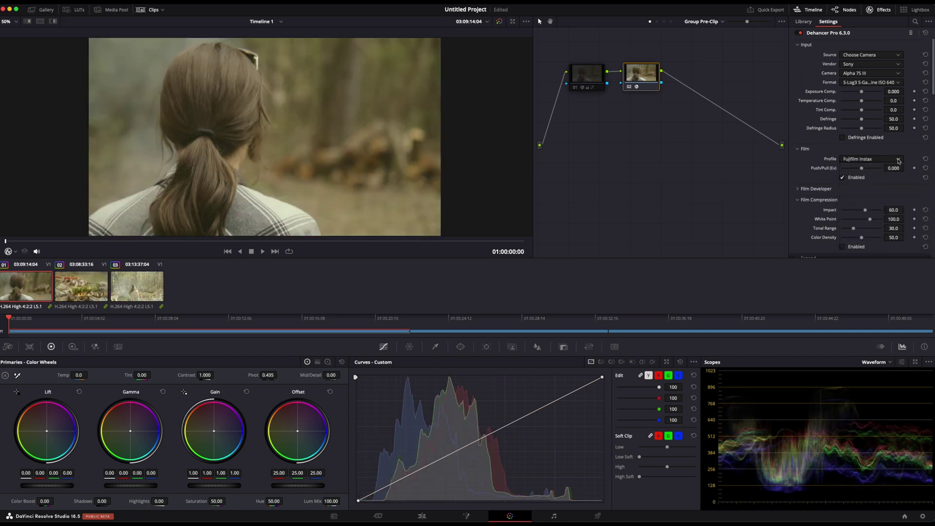
click(899, 161)
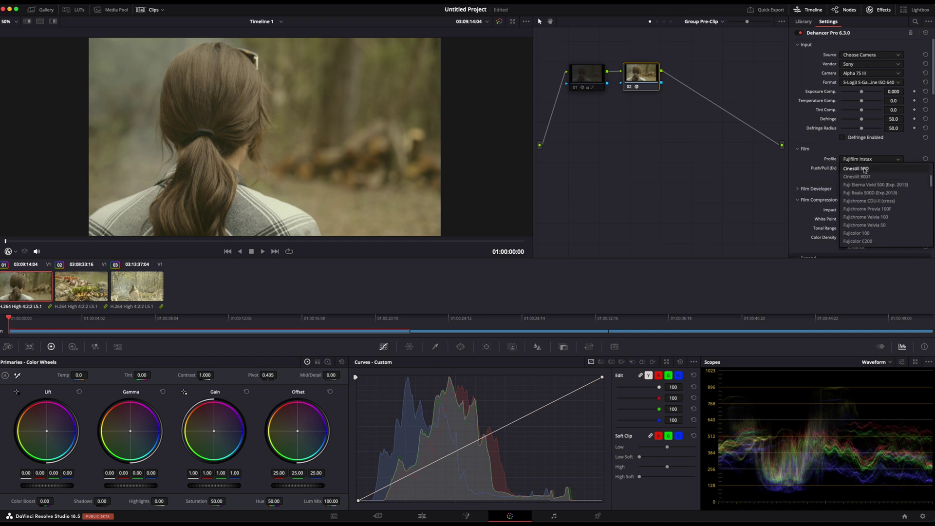
click(865, 169)
Compare the Kodak Vision3 50D and 250D film profiles, and set the profile to Kodak Vision3 250D
click(899, 160)
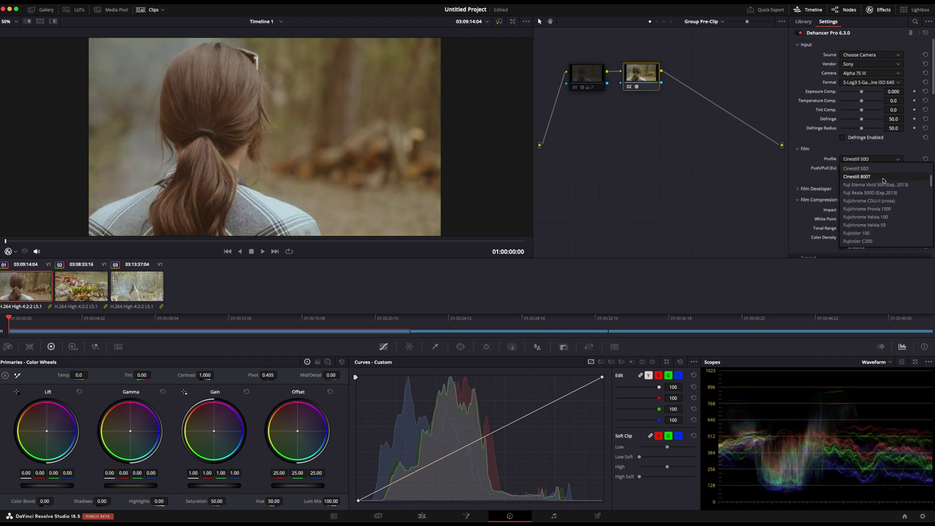
scroll(875, 214, down, 8)
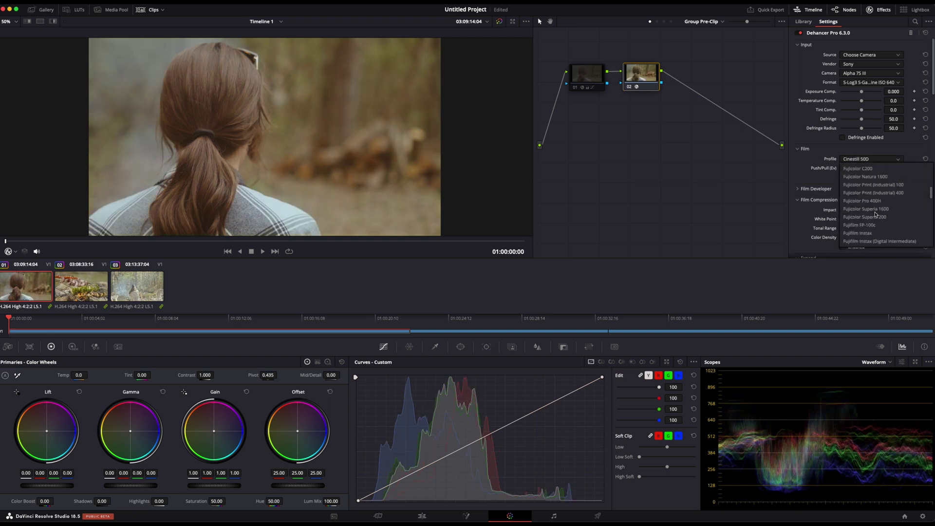
scroll(876, 213, down, 6)
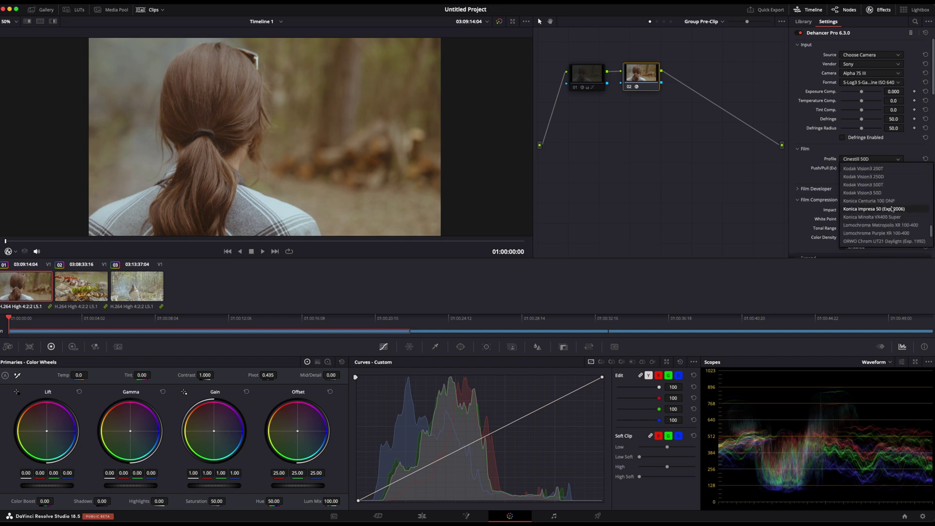
click(873, 193)
click(898, 157)
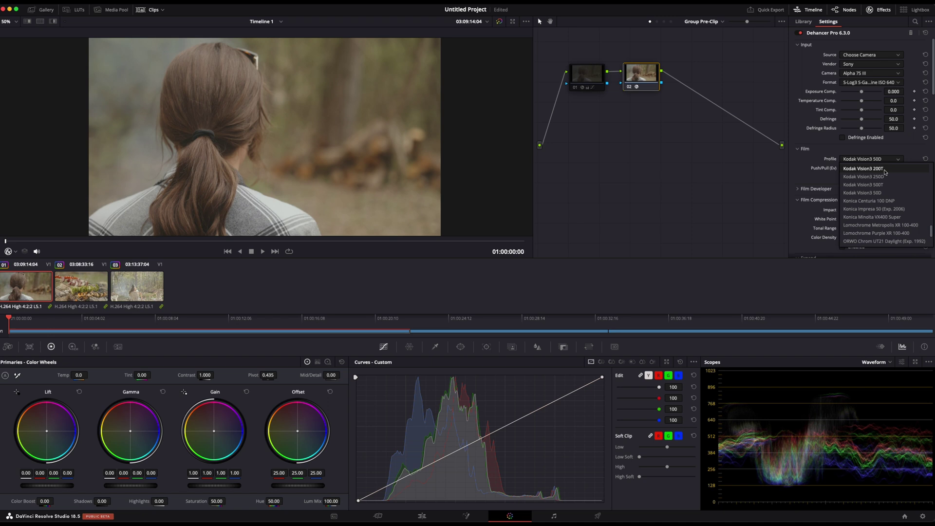
click(884, 176)
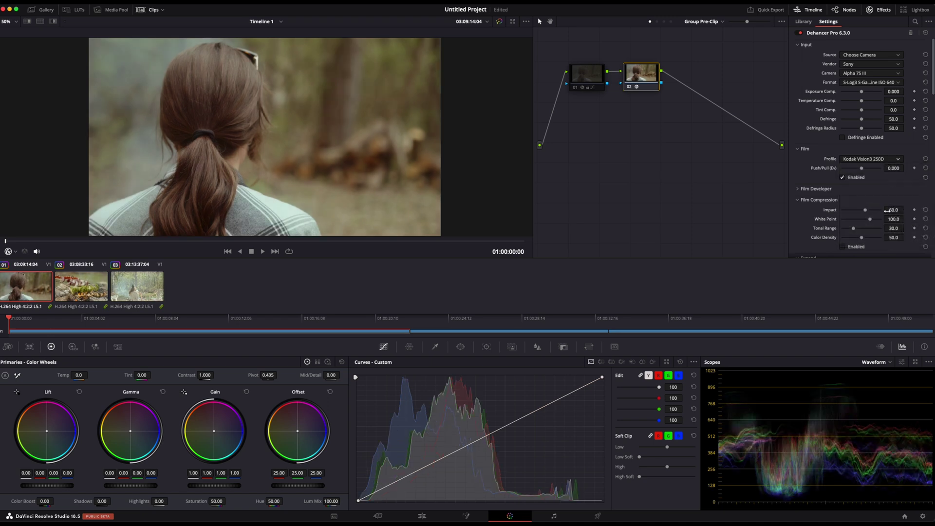
click(900, 161)
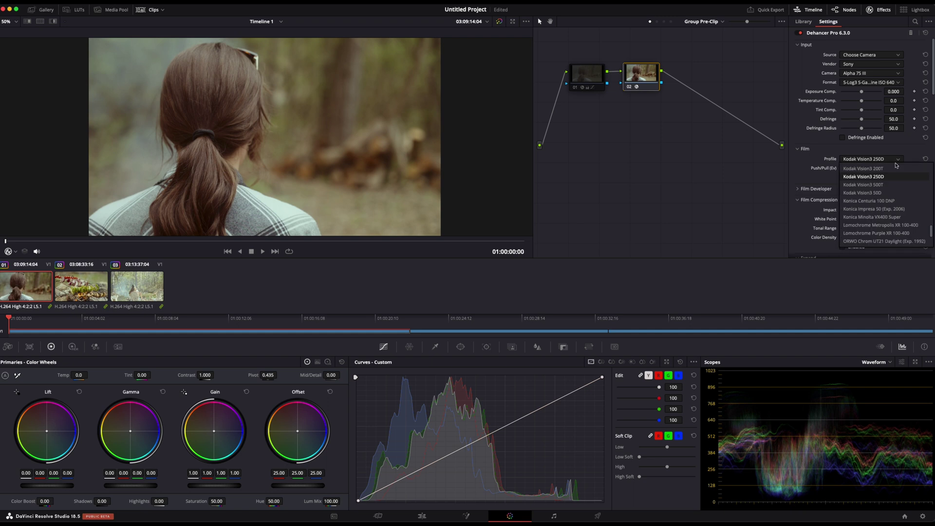
click(895, 193)
click(899, 159)
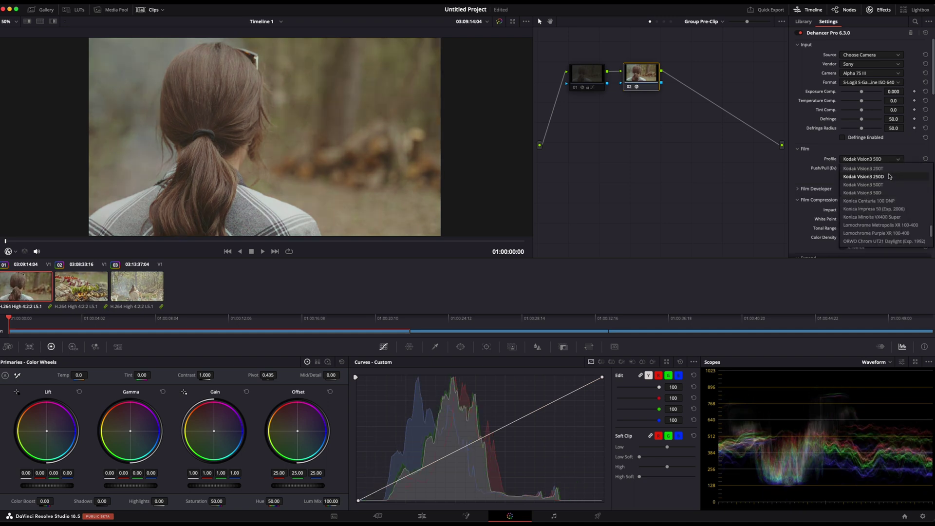
click(888, 177)
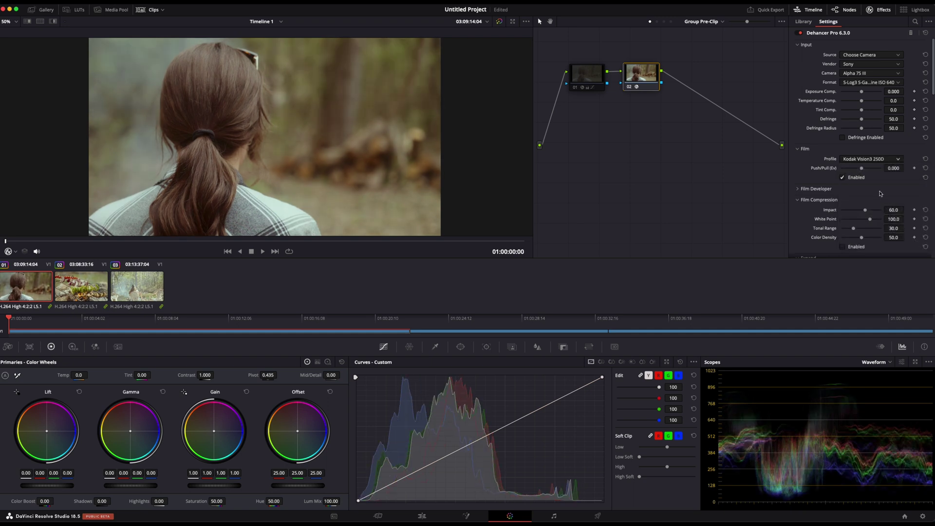
Try a film Push/Pull of 1.450 Ev and reset it to the default
mouse_move(863, 169)
mouse_down()
mouse_move(877, 169)
mouse_move(844, 169)
mouse_move(876, 167)
mouse_up()
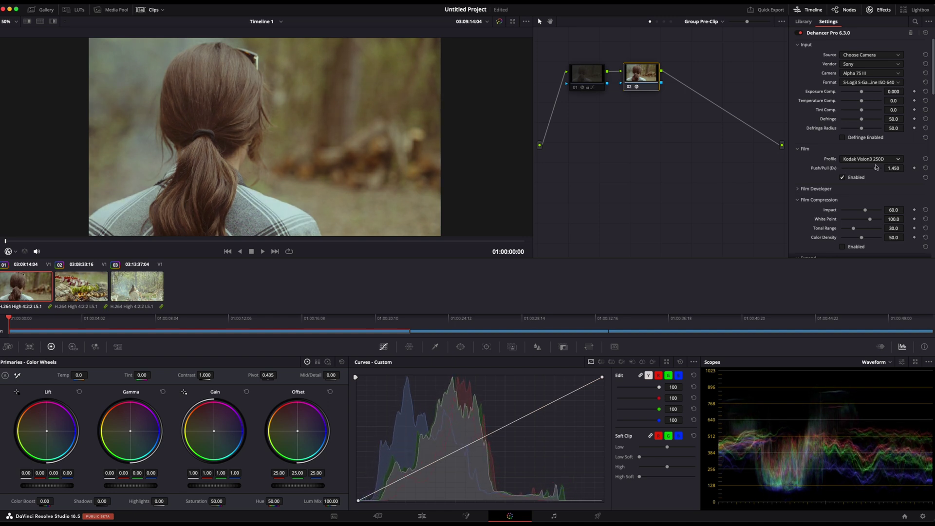
click(926, 168)
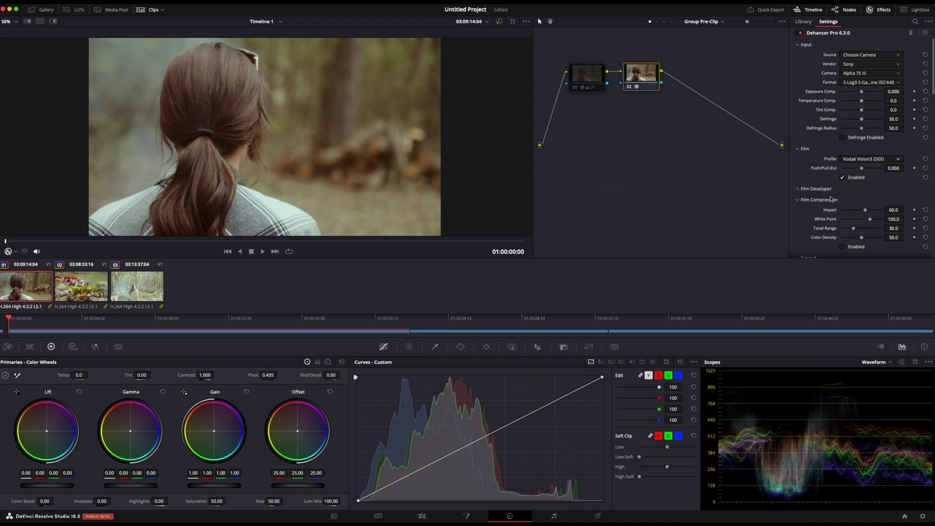
Under Film Developer, test a lower Color Separation and undo it, and set Contrast Boost to 26.6 and Gamma Correction to 7.8
click(816, 189)
scroll(855, 237, down, 4)
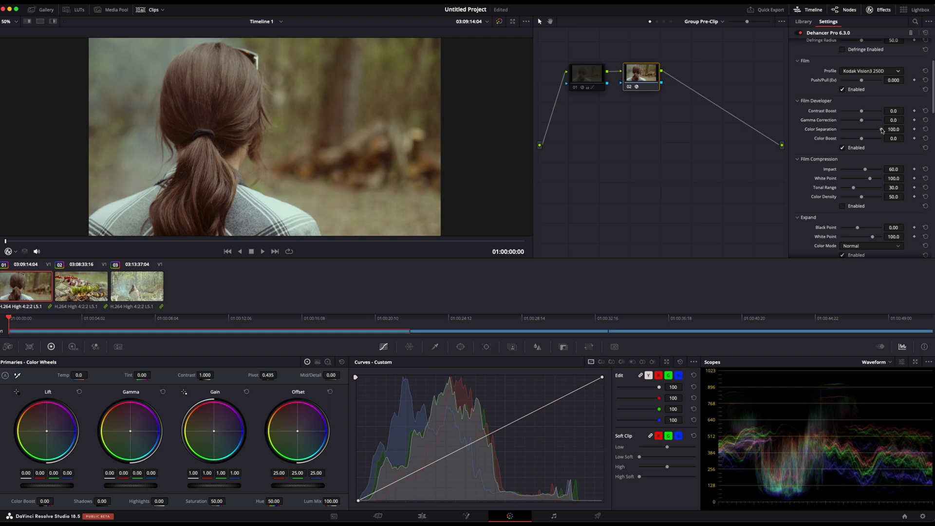
mouse_move(883, 130)
mouse_down()
mouse_move(841, 131)
mouse_move(882, 131)
mouse_up()
drag(883, 130, 839, 129)
key(super+z)
drag(864, 111, 867, 121)
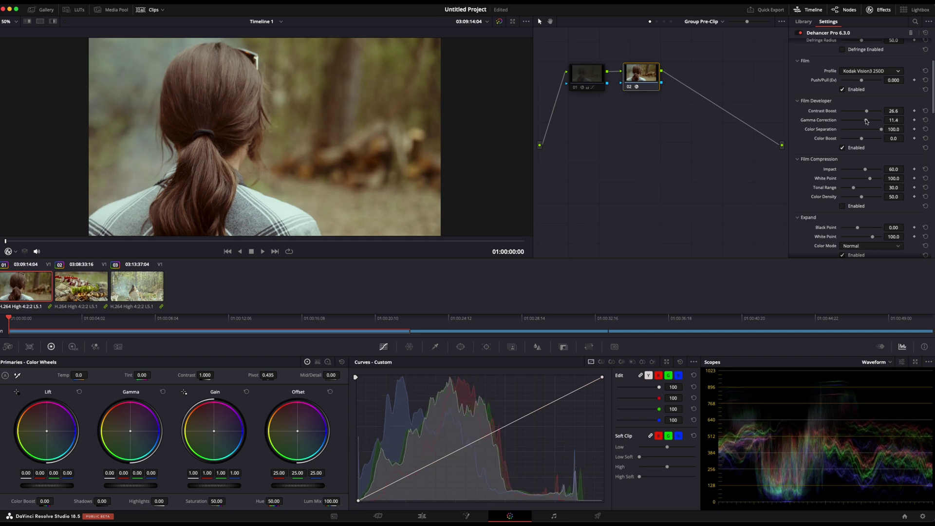
drag(867, 121, 865, 120)
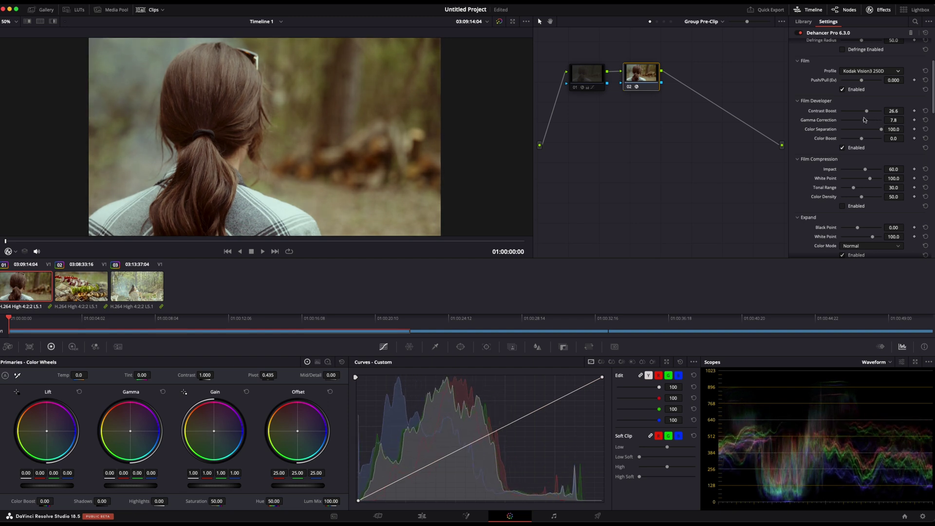
Collapse the Film Compression and Expand settings, and set the print profile to Kodak 2383 Print Film
scroll(871, 154, down, 2)
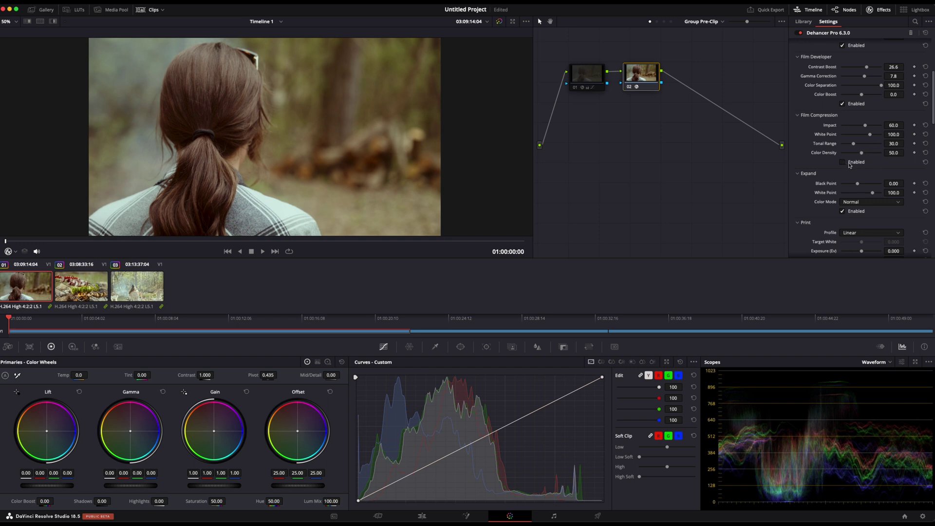
click(798, 116)
click(798, 127)
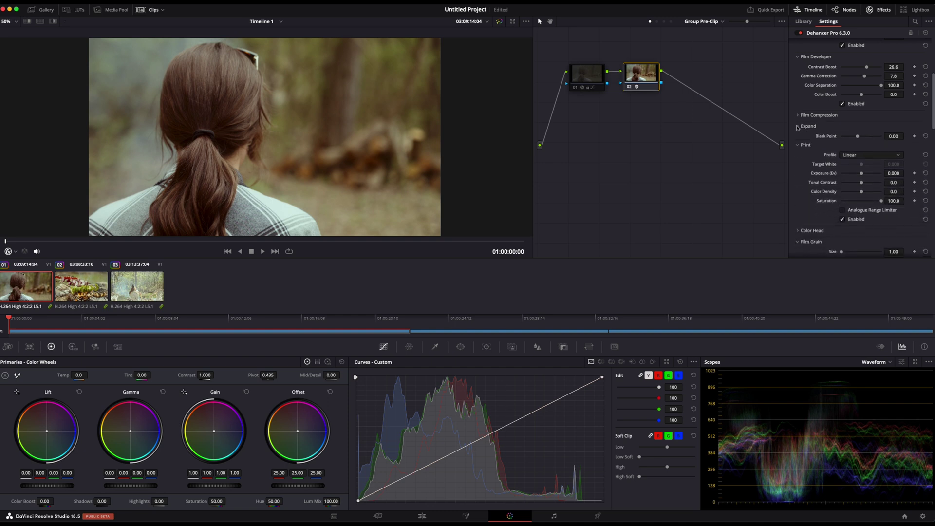
scroll(815, 142, down, 1)
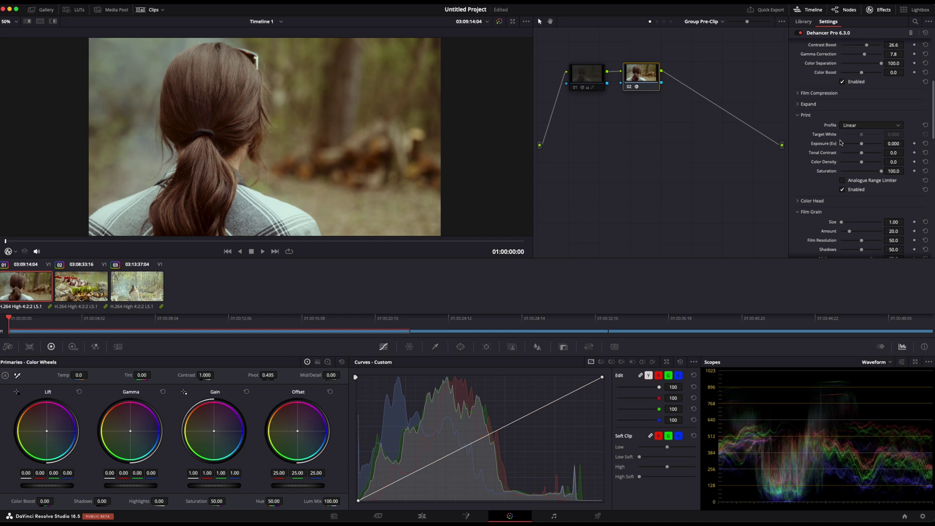
click(873, 128)
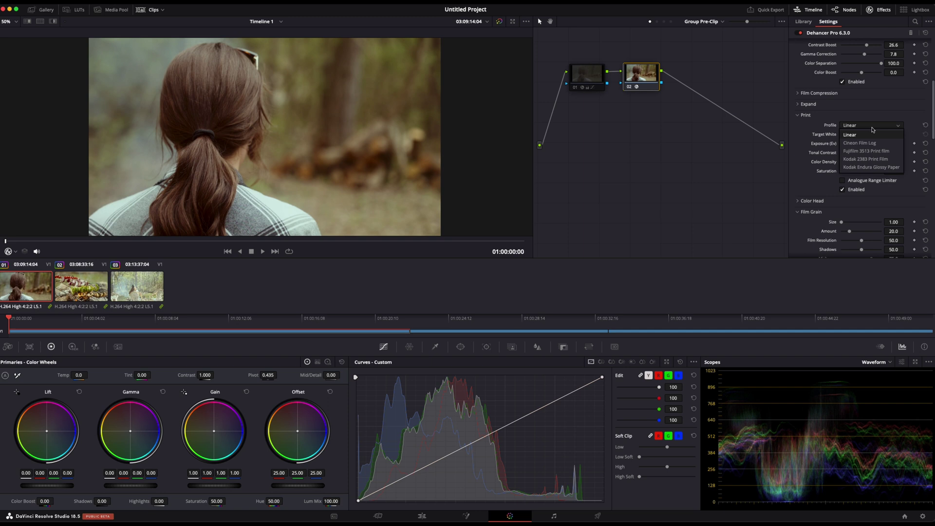
click(866, 160)
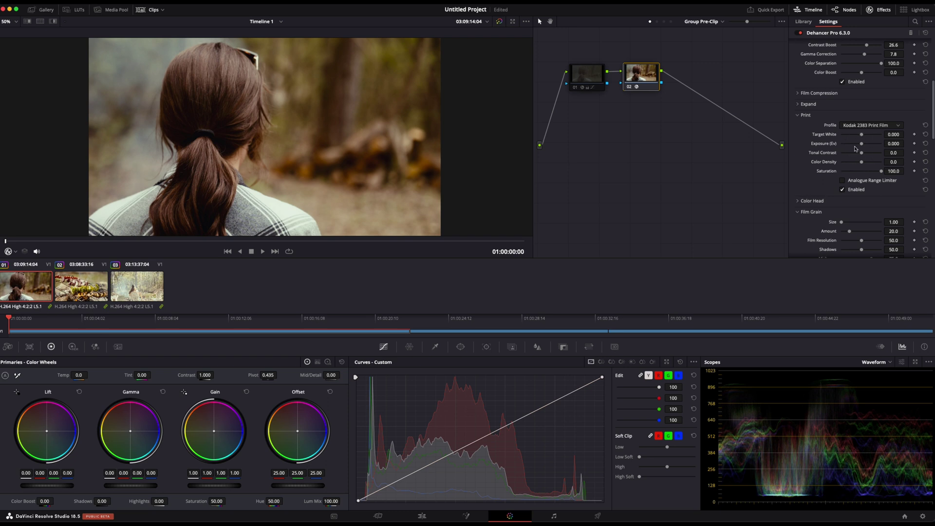
Test the maximum print Color Density, and set it to 41.3
drag(862, 164, 883, 165)
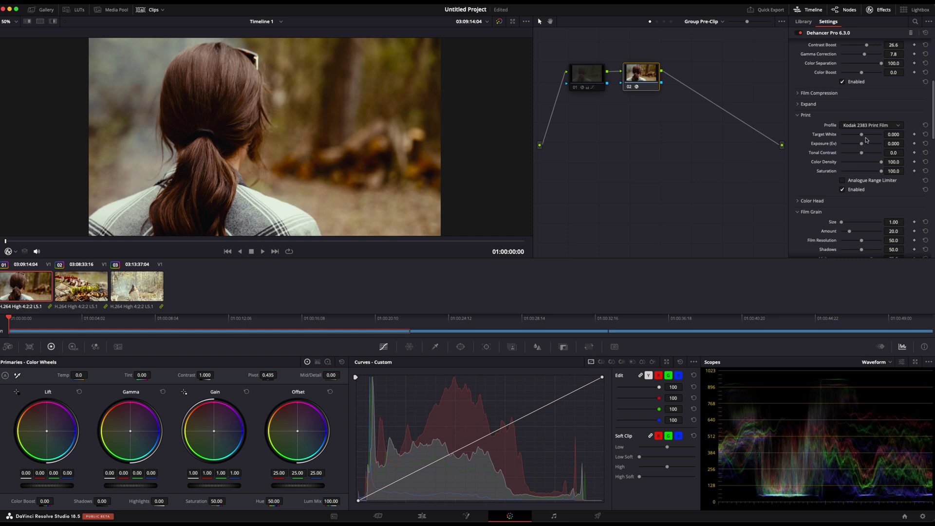
drag(881, 161, 871, 164)
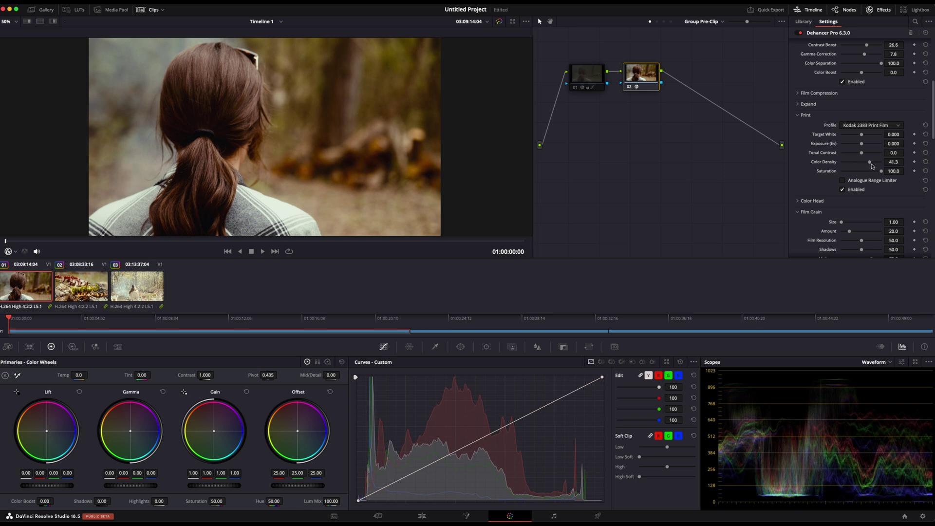
Expand the Color Head settings and enable Color Head
click(798, 202)
scroll(840, 218, down, 4)
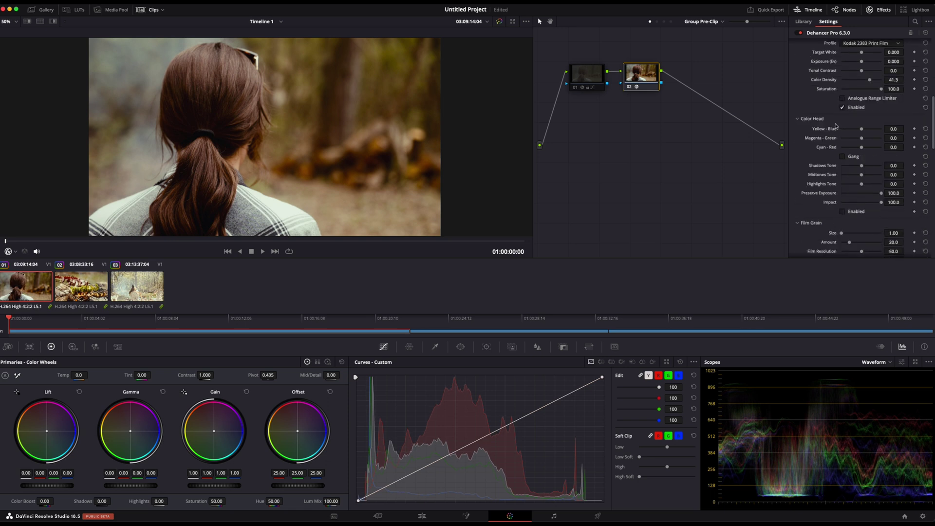
scroll(837, 127, up, 1)
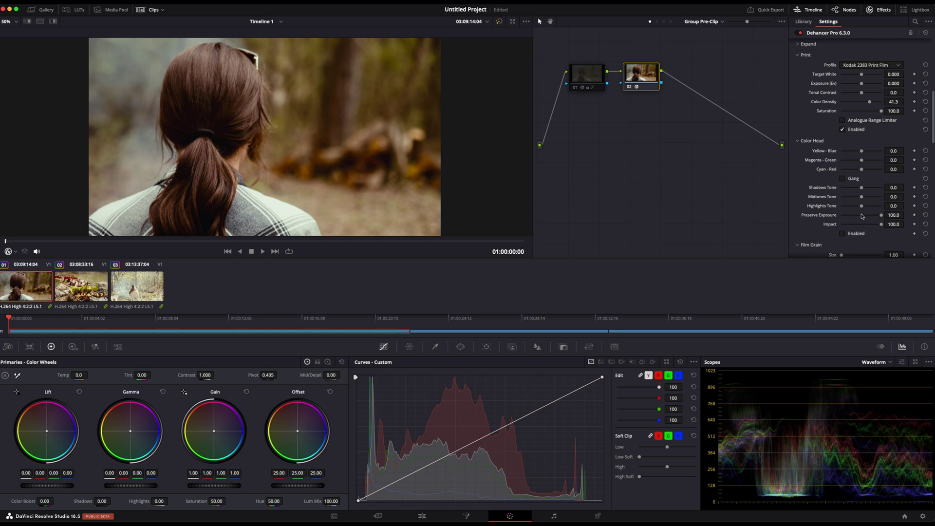
click(842, 234)
Try separate Color Head shifts of -8.7, -7.8 and -14.2, try a ganged shift of -3.2, and reset all three channels
drag(861, 152, 856, 170)
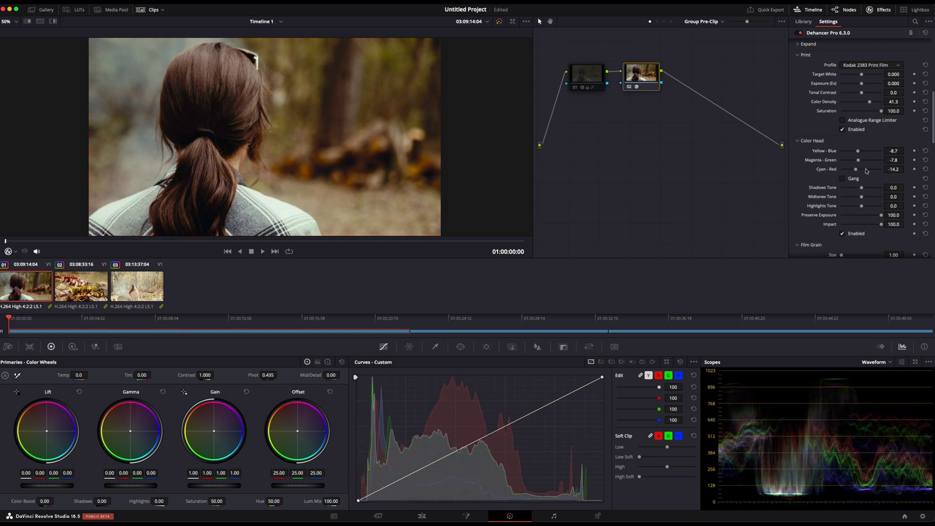
click(843, 178)
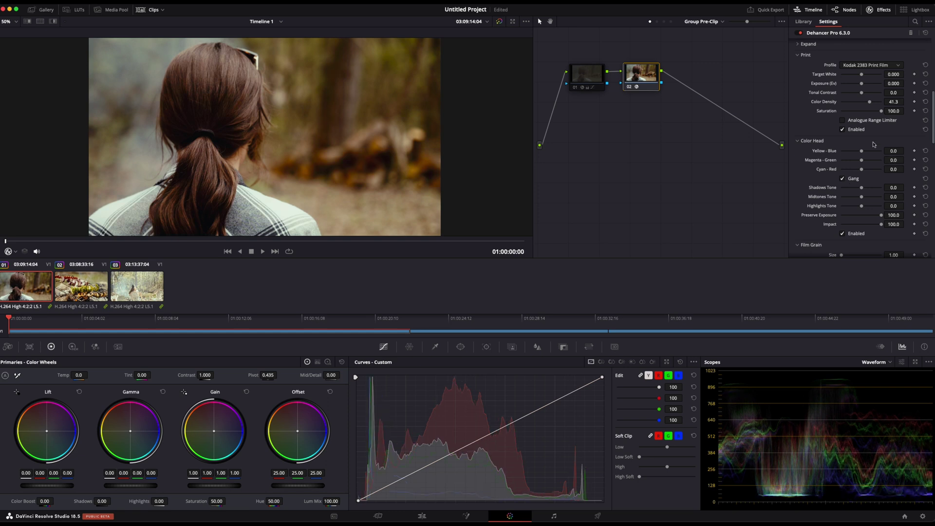
drag(862, 152, 860, 151)
click(843, 178)
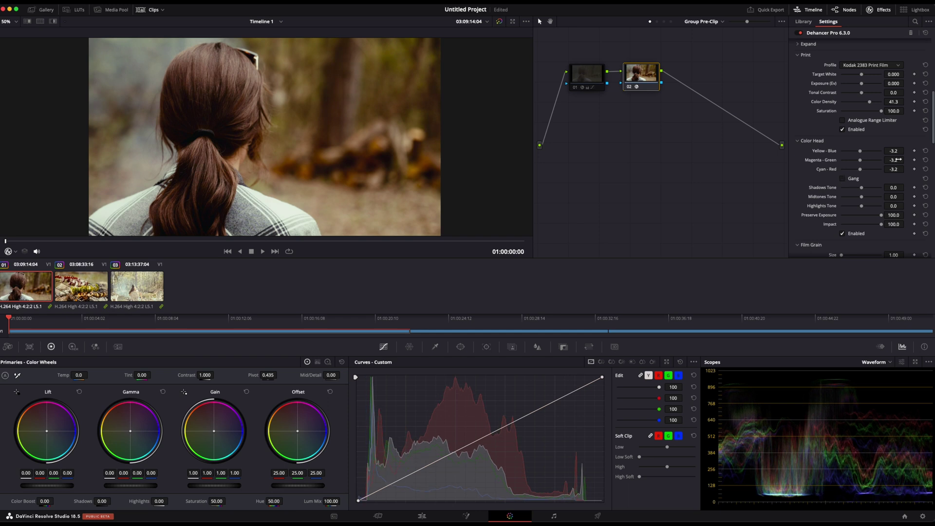
click(926, 151)
click(926, 160)
click(926, 169)
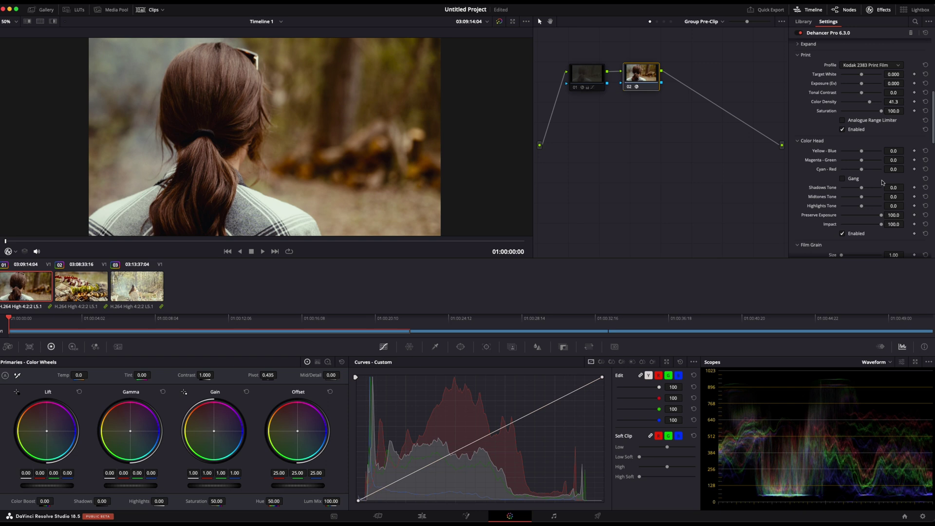
Try raising the Color Head Highlights Tone to 61.5 and lowering it below zero, and reset it to the default
scroll(850, 212, down, 1)
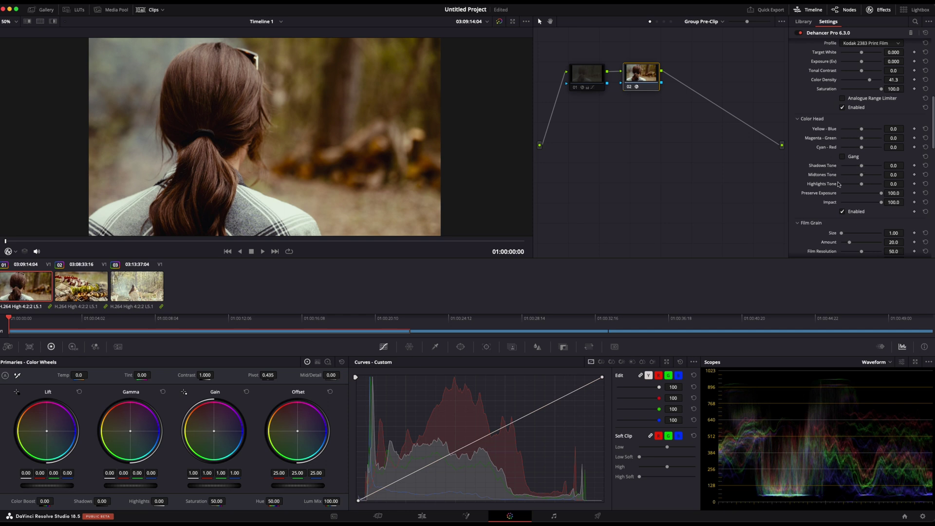
drag(862, 185, 865, 184)
mouse_move(866, 184)
mouse_down()
mouse_move(885, 184)
mouse_move(873, 184)
mouse_up()
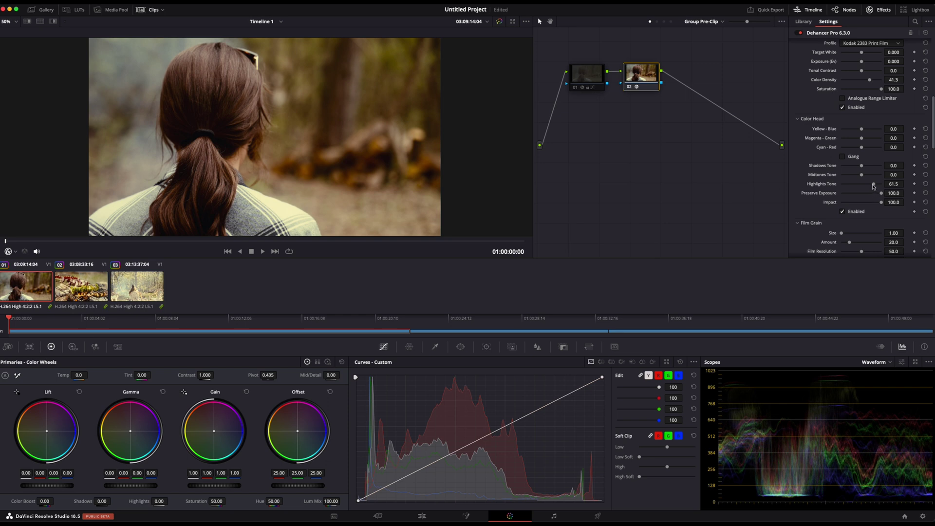
drag(873, 184, 859, 186)
click(925, 183)
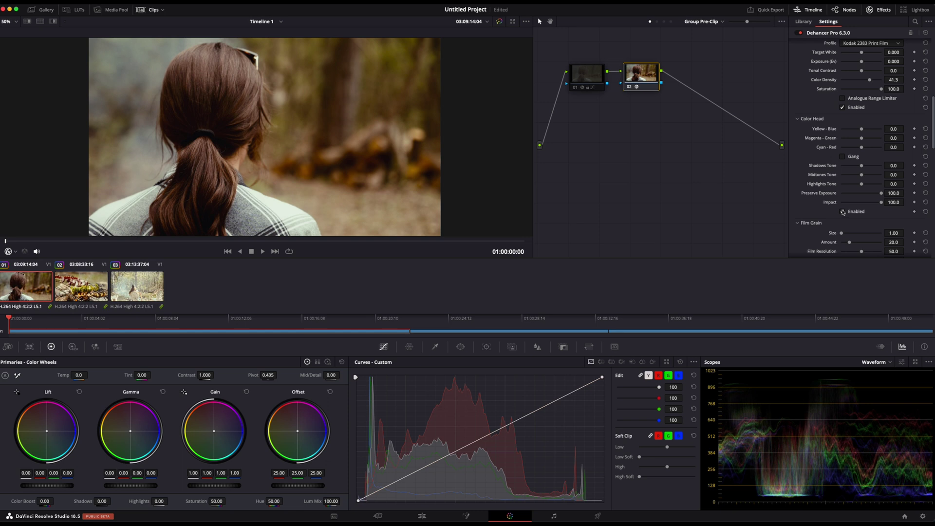
Collapse the Color Head settings and save the project
click(798, 119)
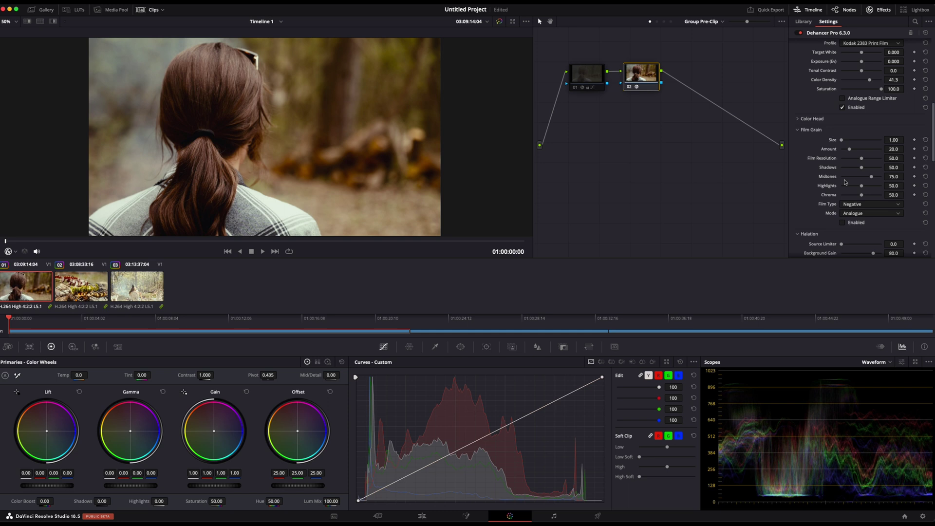
key(super+s)
Enable Film Grain, inspect the Negative grain up close, and set the Film Type to Positive
click(842, 223)
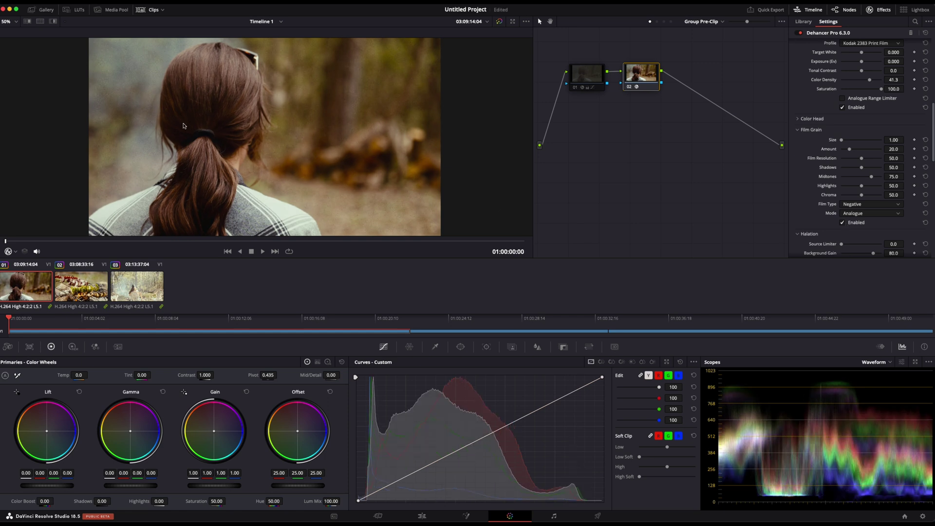
scroll(319, 134, up, 5)
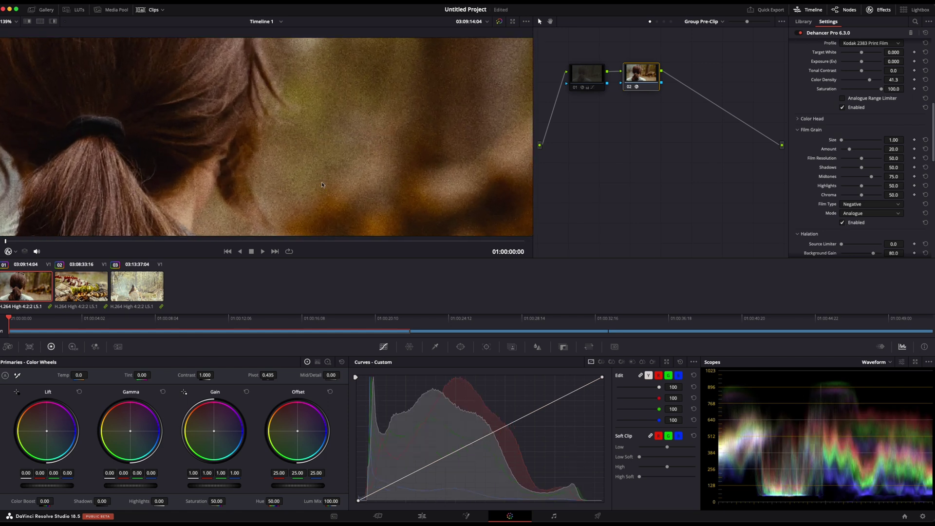
scroll(320, 174, down, 5)
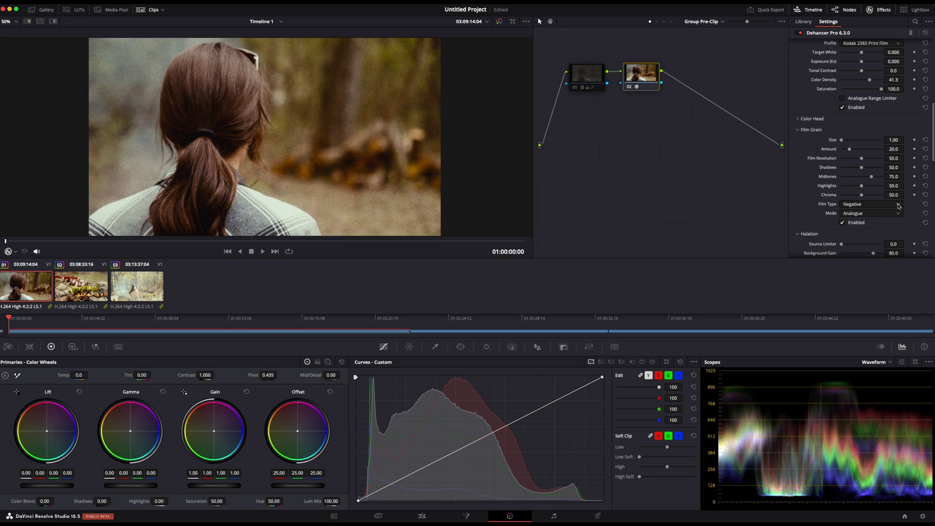
click(896, 206)
click(872, 222)
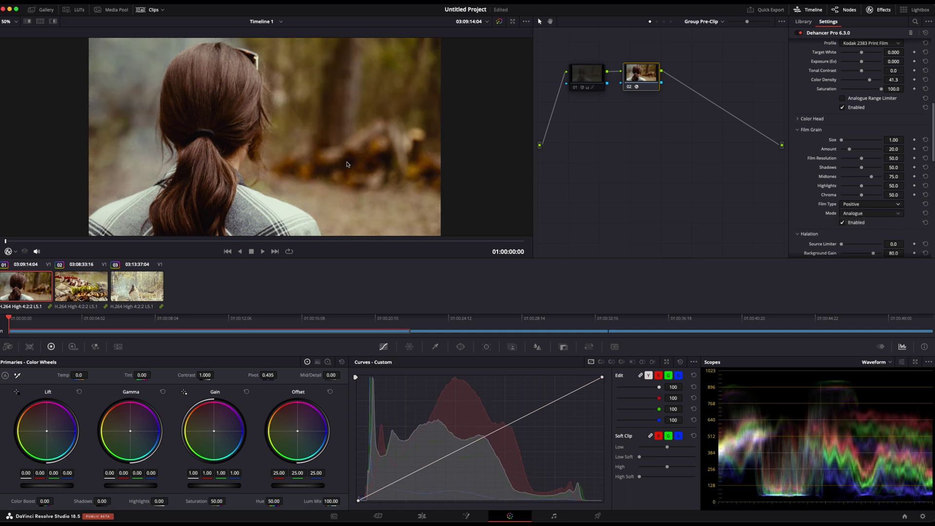
scroll(349, 165, up, 5)
scroll(306, 169, down, 5)
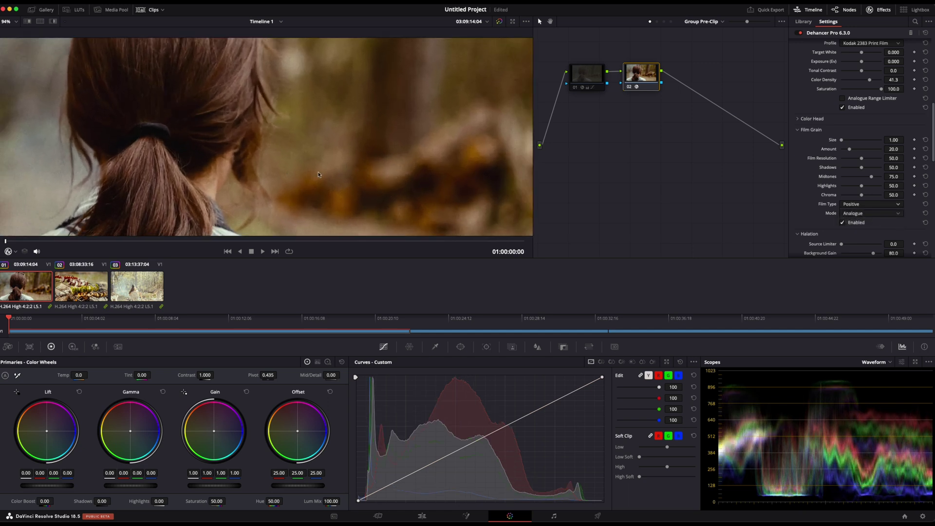
scroll(319, 174, down, 1)
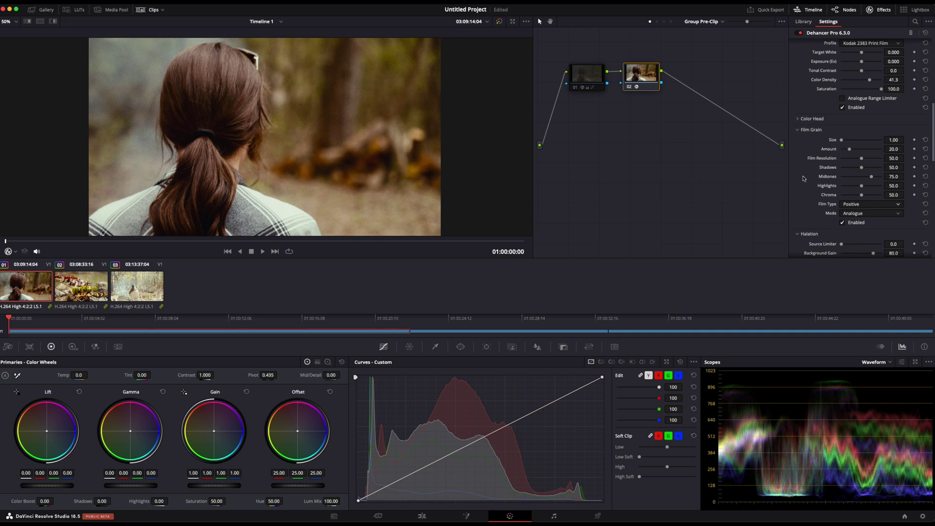
Set the Film Grain Size to 2.82 and Amount to 5.5, judging the grain on a magnified image
mouse_move(841, 141)
mouse_down()
mouse_move(886, 148)
mouse_move(845, 151)
mouse_up()
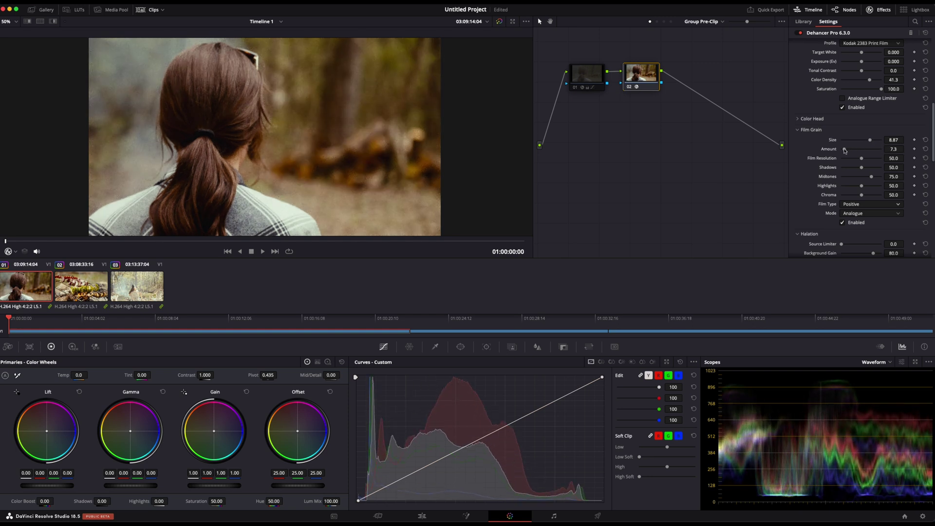
mouse_move(845, 150)
mouse_down()
mouse_move(860, 140)
mouse_move(849, 140)
mouse_up()
scroll(364, 127, up, 6)
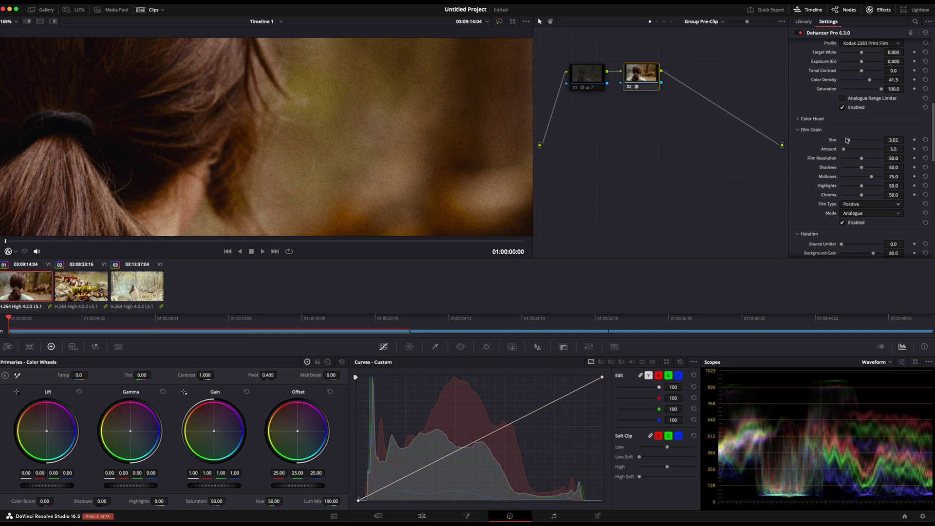
mouse_move(848, 140)
mouse_down()
mouse_move(869, 141)
mouse_move(848, 142)
mouse_up()
scroll(385, 143, down, 3)
scroll(386, 142, down, 4)
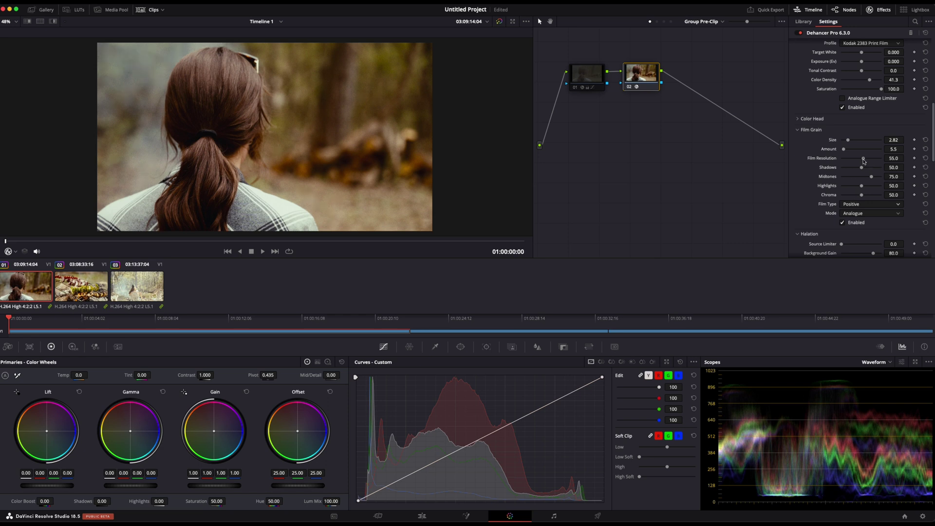
Set the grain's Film Resolution to 100.0, Shadows to 23.9 and Highlights to 28.5, and inspect the image up close
drag(864, 161, 887, 161)
drag(862, 169, 853, 189)
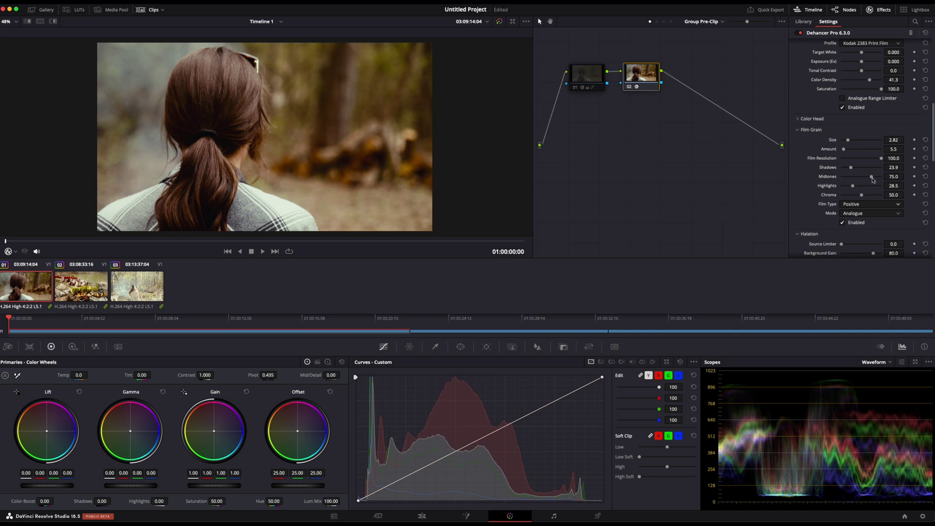
scroll(387, 186, up, 5)
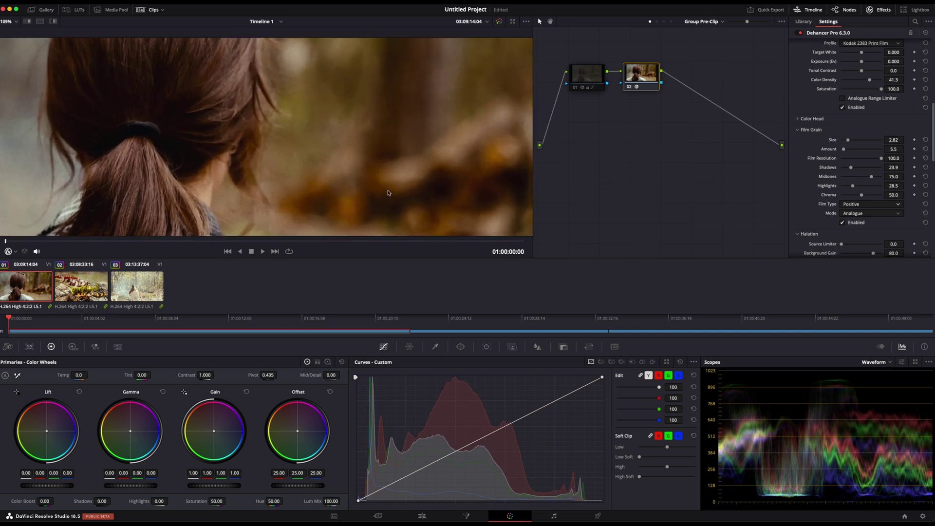
scroll(438, 196, down, 5)
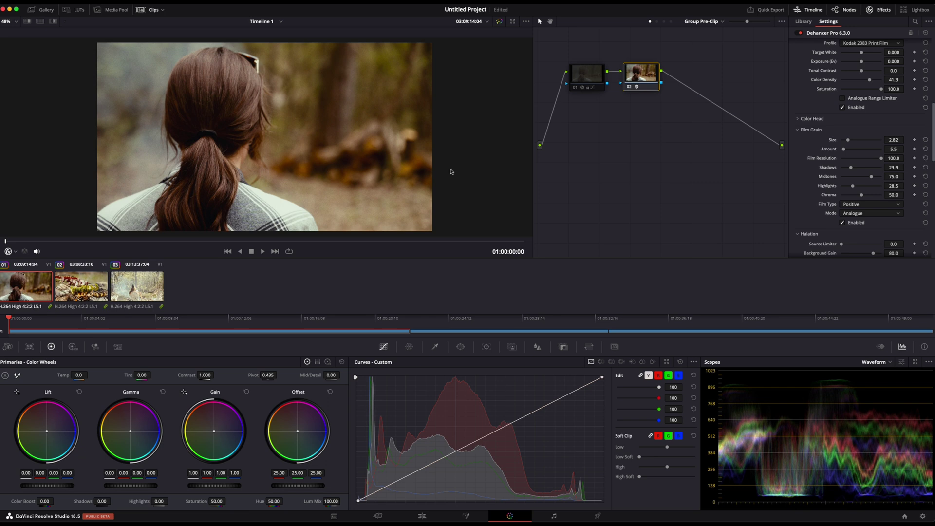
Compare the image with Film Grain disabled and enabled, examining the grain up close
click(845, 223)
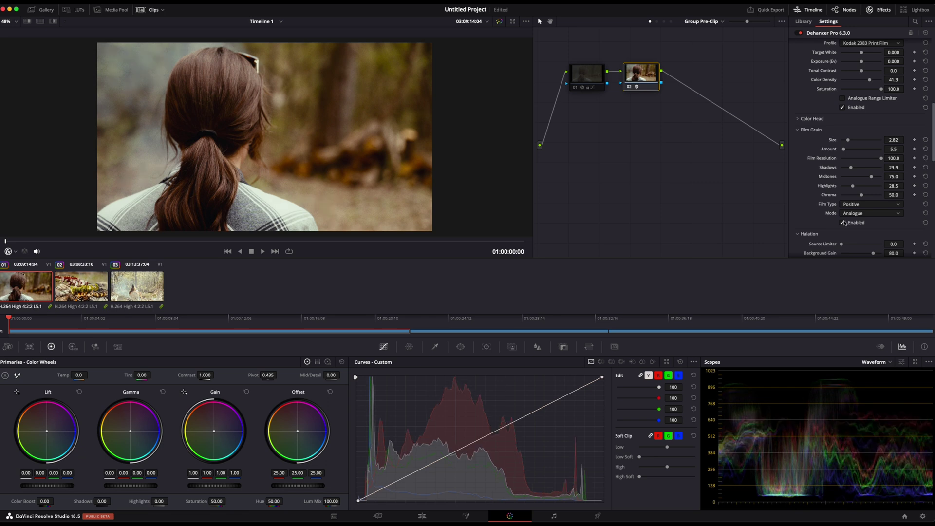
click(845, 222)
scroll(307, 164, up, 5)
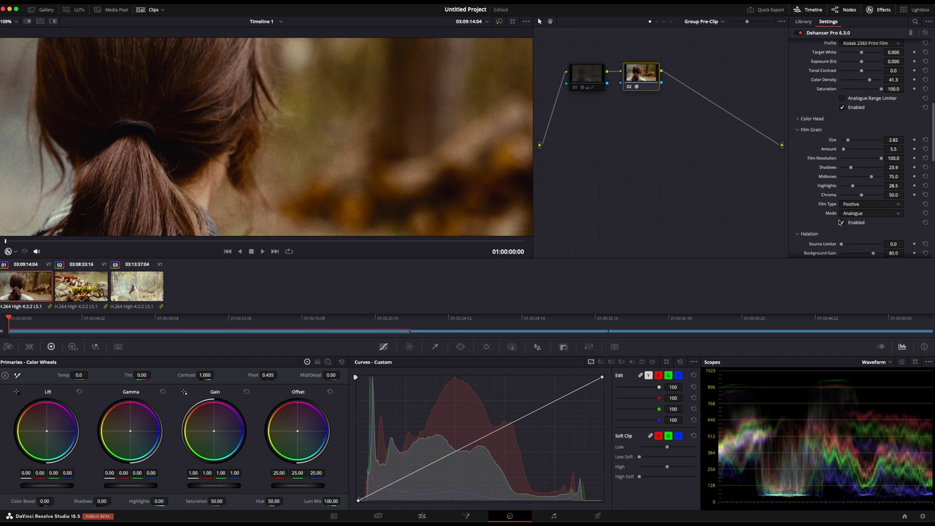
scroll(846, 165, down, 1)
scroll(399, 191, down, 5)
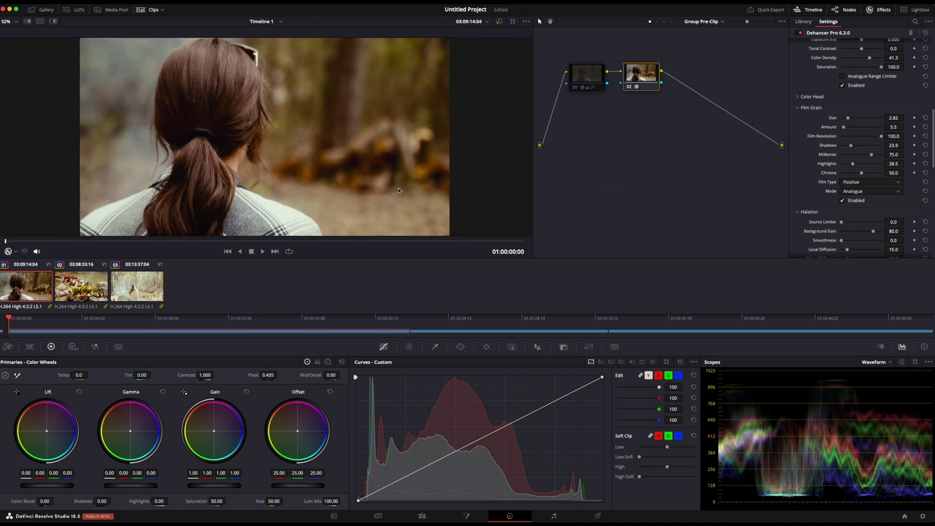
Try the Negative grain Film Type on a magnified image and switch it back to Positive
click(897, 182)
click(880, 195)
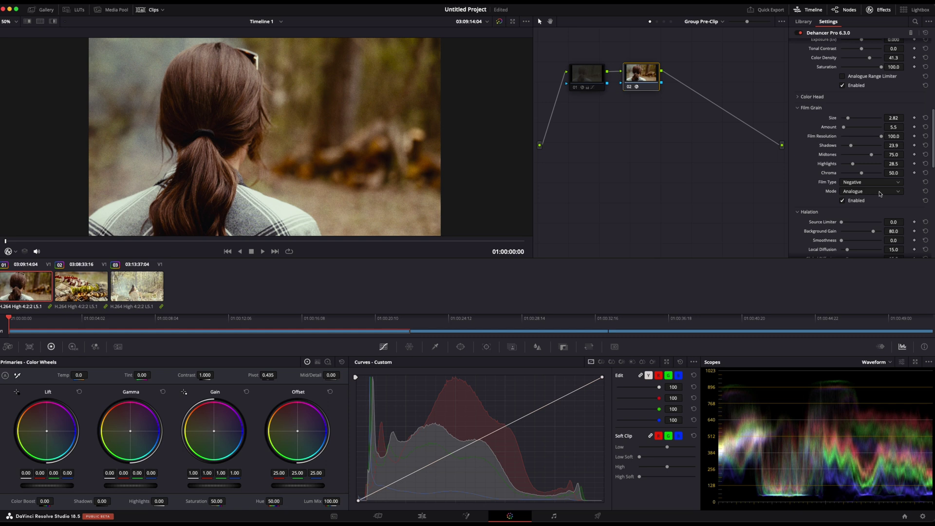
scroll(341, 164, up, 5)
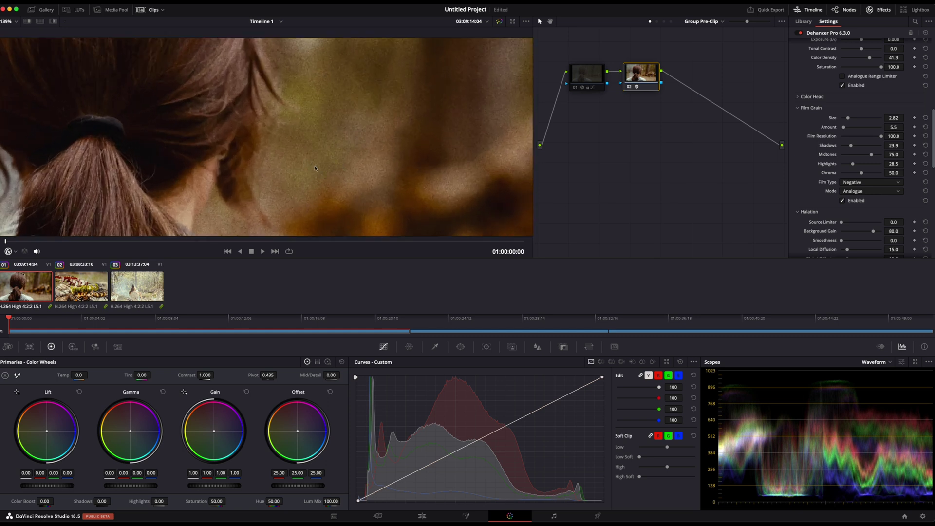
click(861, 183)
click(861, 199)
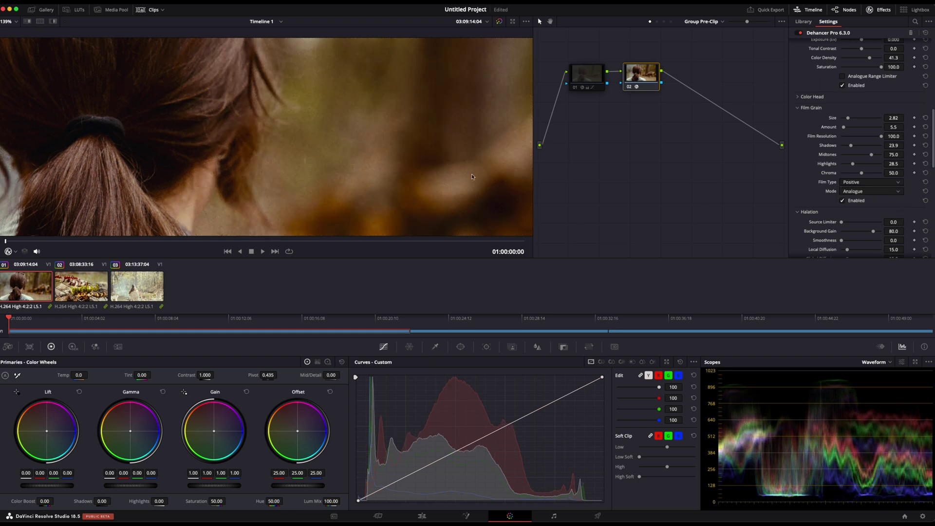
scroll(473, 177, down, 5)
Try enabling the Halation effect and disable it again
scroll(852, 219, down, 4)
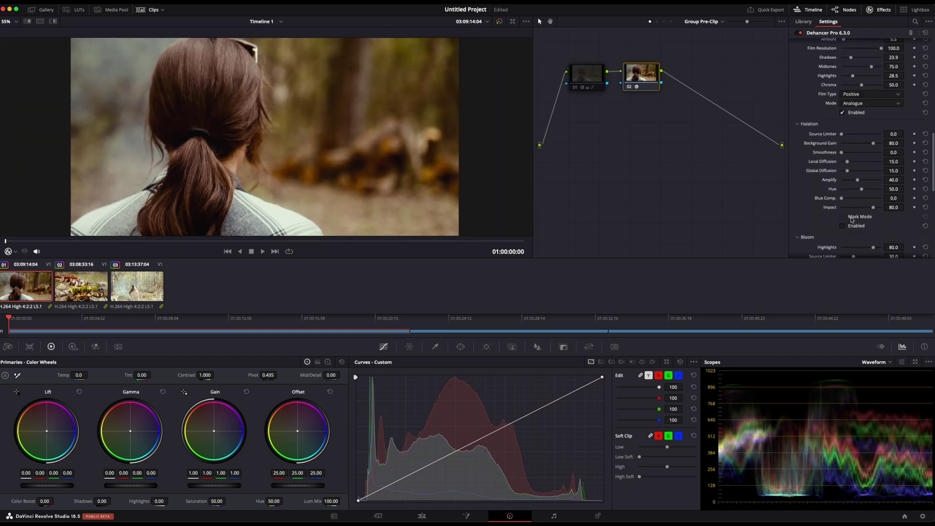
scroll(852, 219, down, 2)
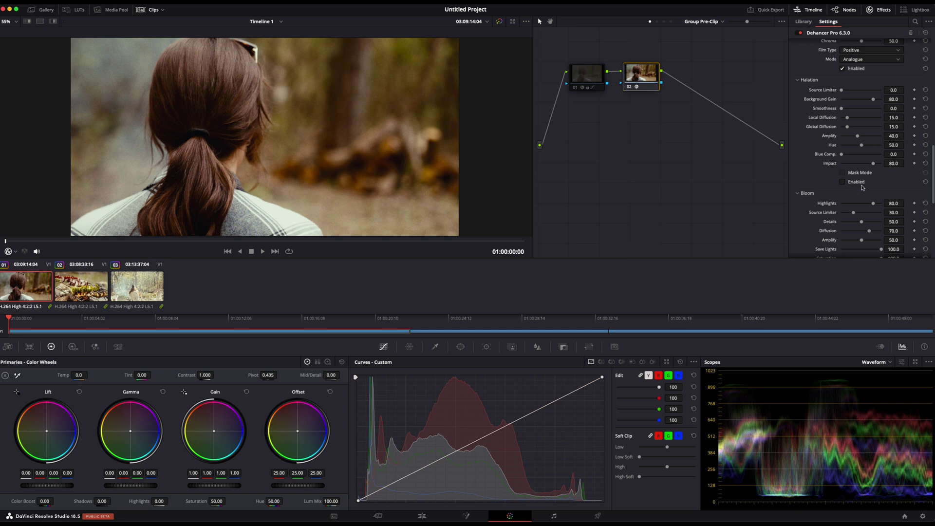
scroll(334, 160, down, 1)
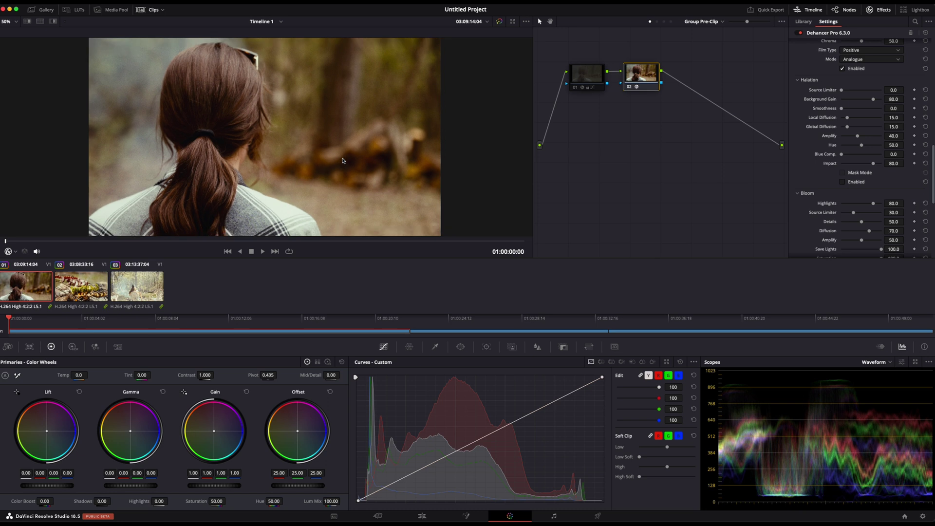
scroll(343, 160, down, 1)
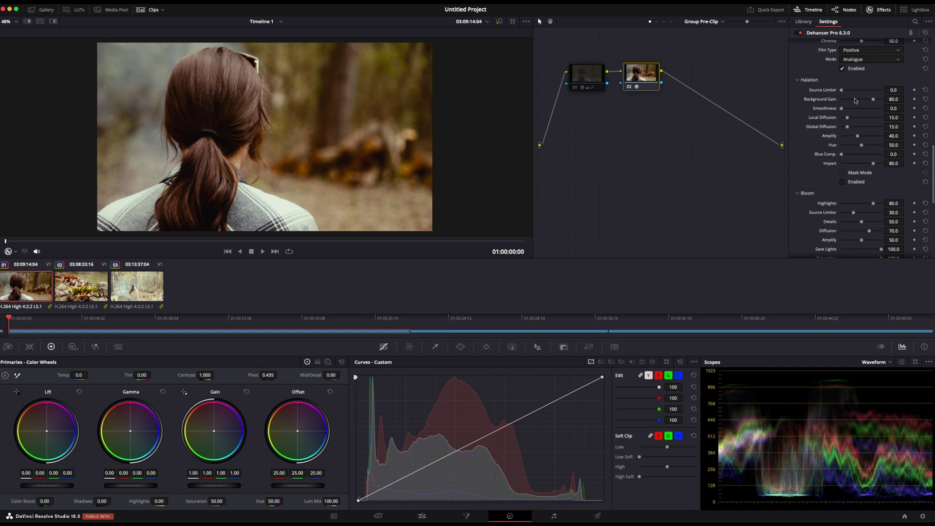
click(842, 182)
click(843, 182)
scroll(878, 193, down, 5)
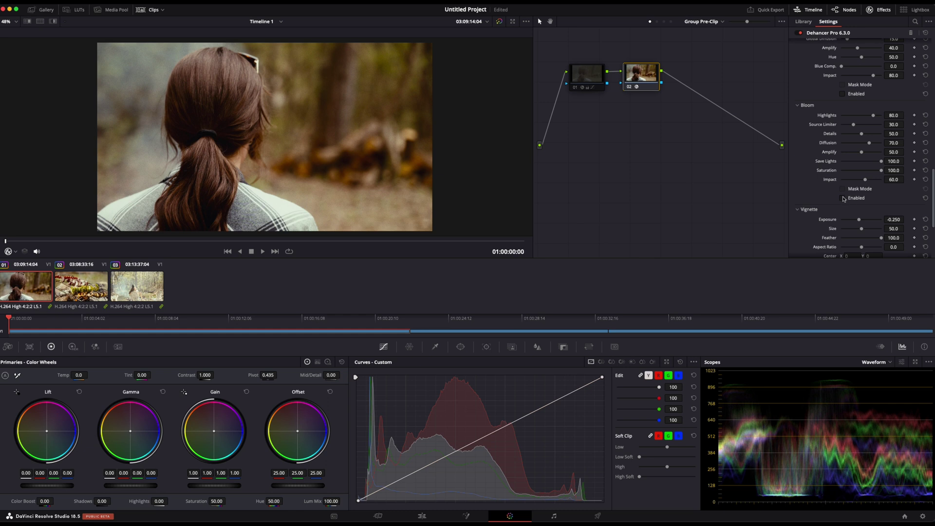
Enable the Bloom effect and play back part of the second clip, the grilled skewers, to review the glow
click(843, 198)
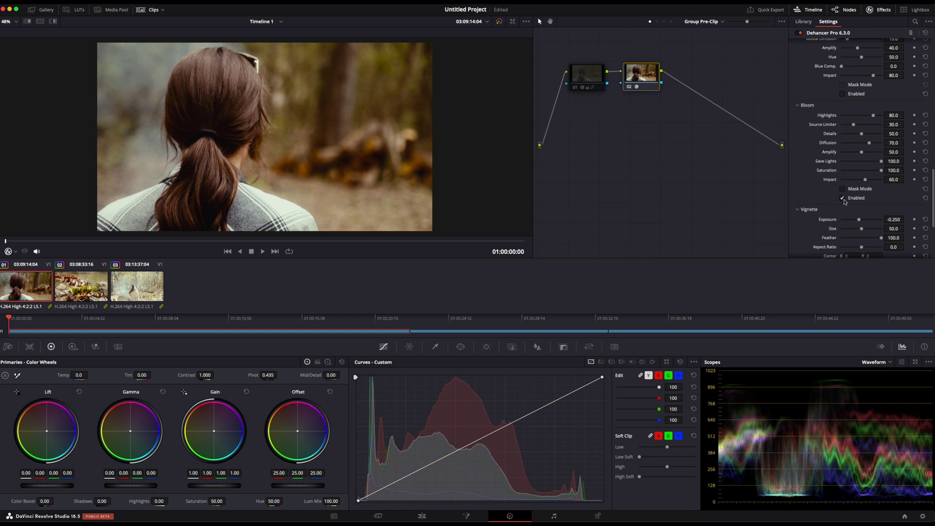
click(84, 282)
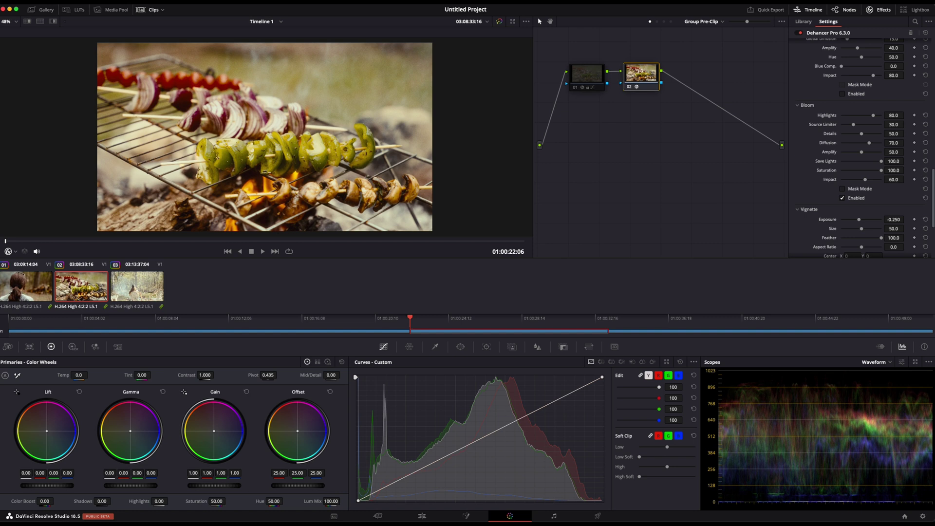
key(space)
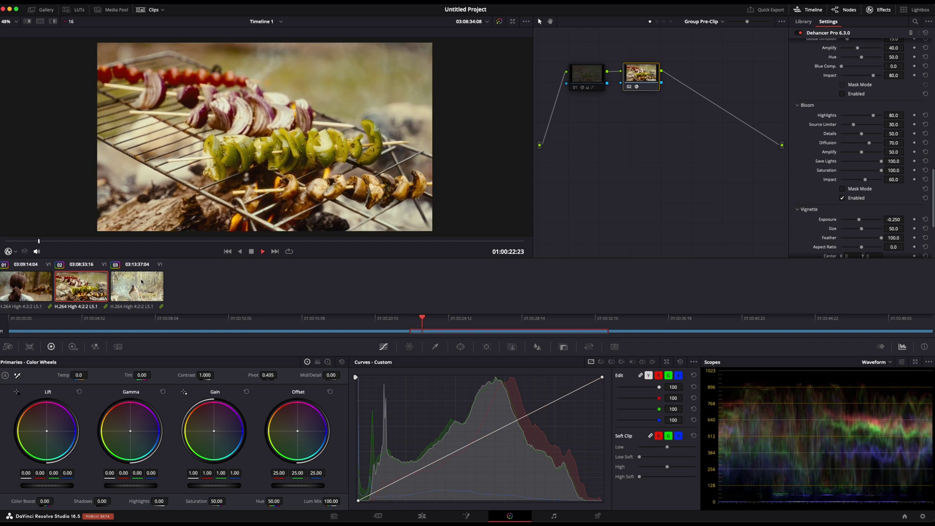
key(space)
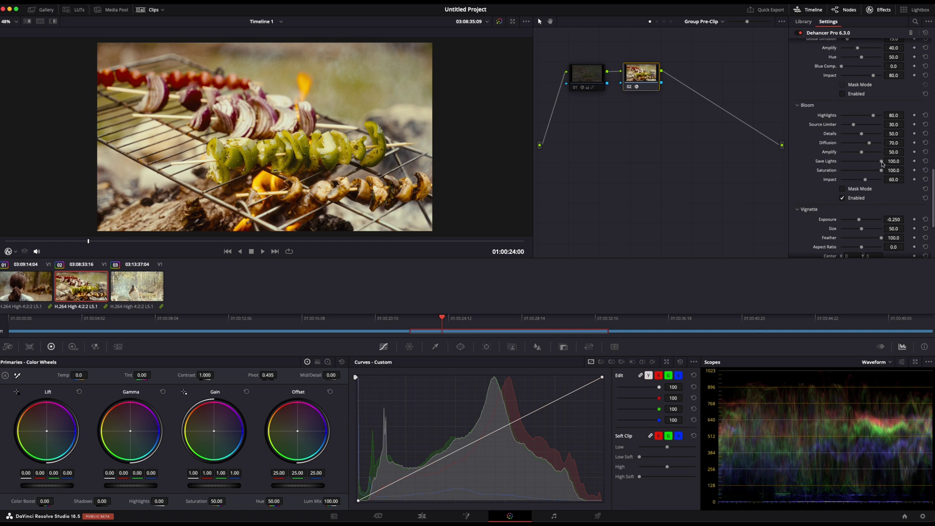
Try the bloom's Save Lights at 0.0 and settle it at 55.0
drag(882, 161, 841, 161)
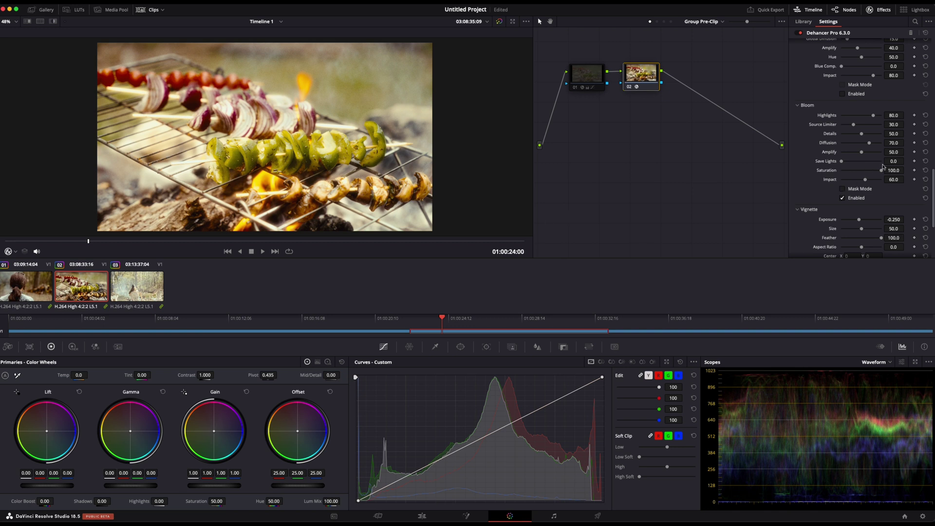
drag(843, 161, 357, 141)
click(862, 161)
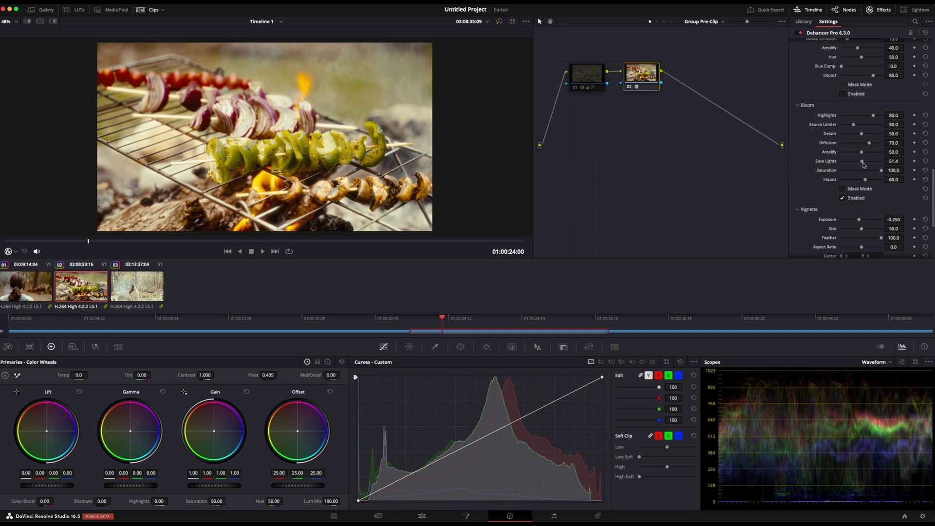
drag(863, 164, 863, 163)
Set the bloom's Highlights to 52.3, Details to 73.4, Diffusion to 75.3 and Amplify to 55.0
drag(873, 115, 897, 144)
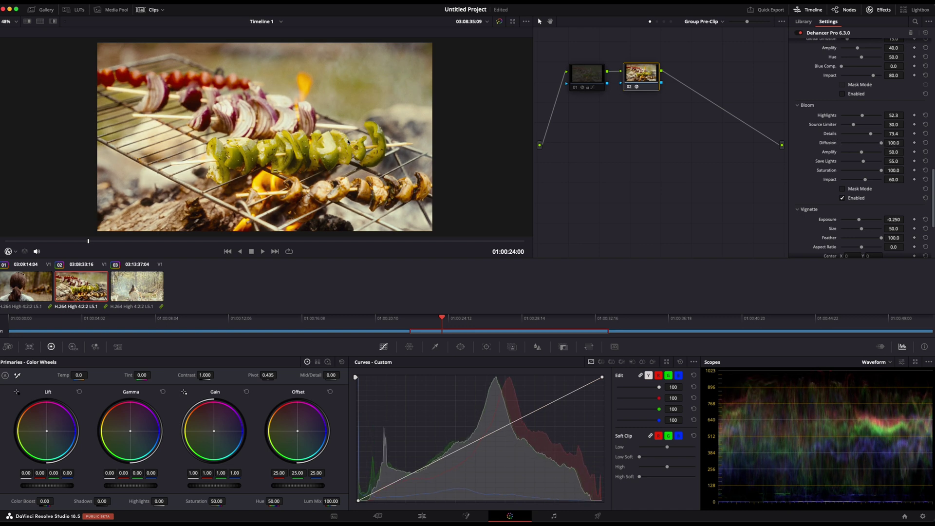
click(872, 143)
drag(863, 154, 883, 154)
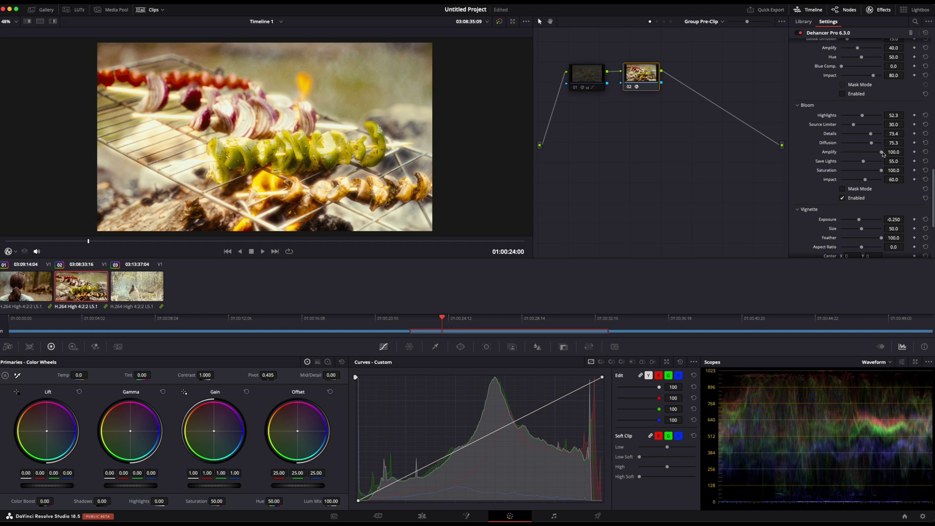
drag(884, 154, 866, 154)
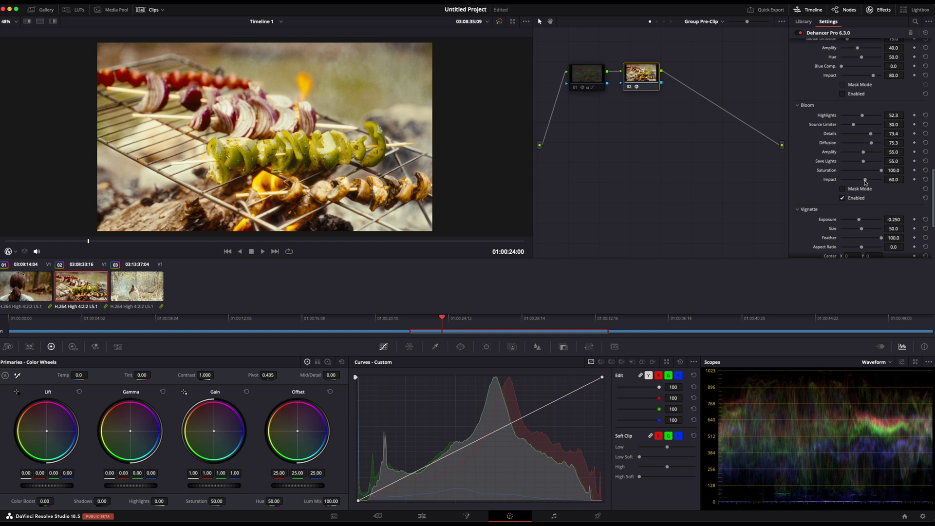
Try the bloom's Impact at 100.0 and 74.3, compare the image with Bloom disabled, and set Impact to 45.8
drag(865, 180, 890, 180)
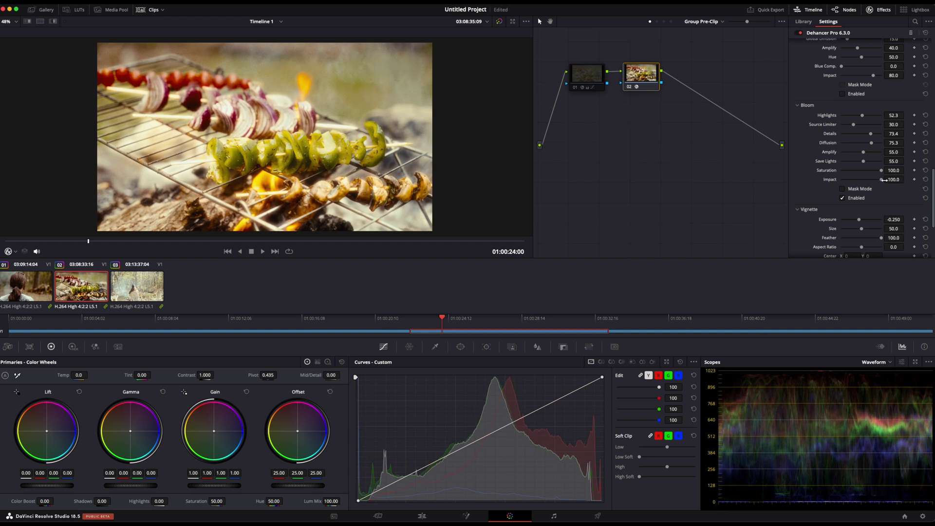
key(space)
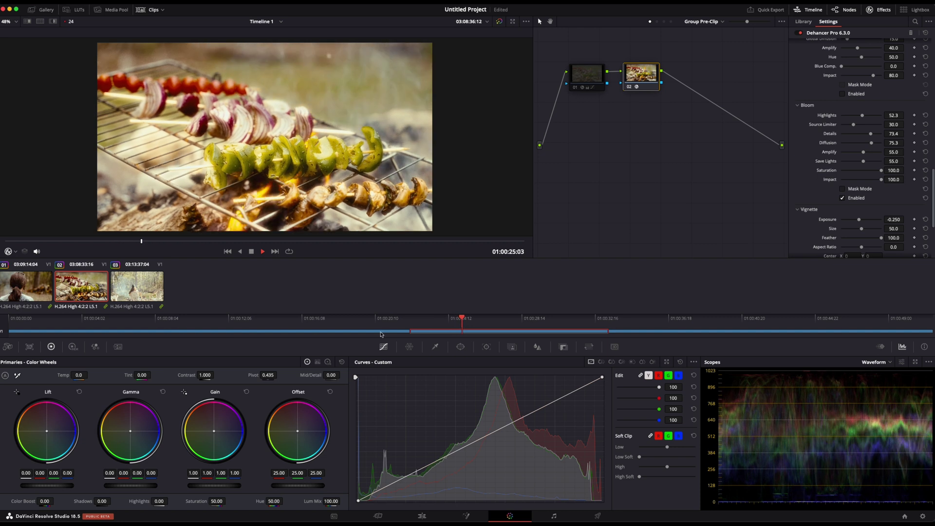
click(423, 323)
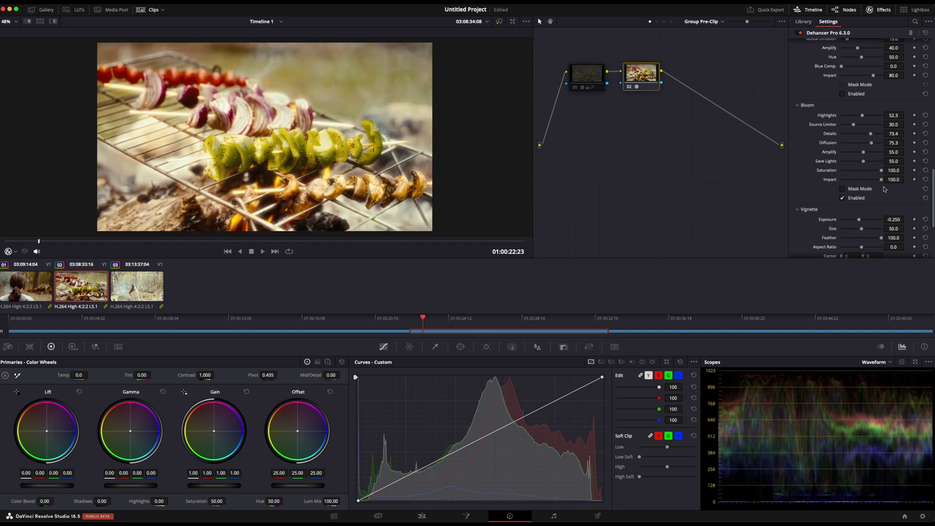
drag(881, 180, 873, 182)
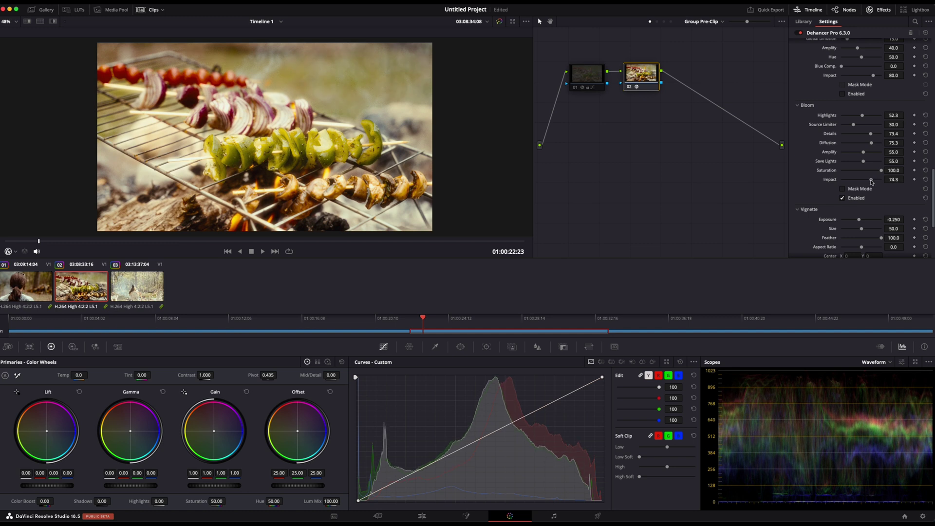
click(843, 198)
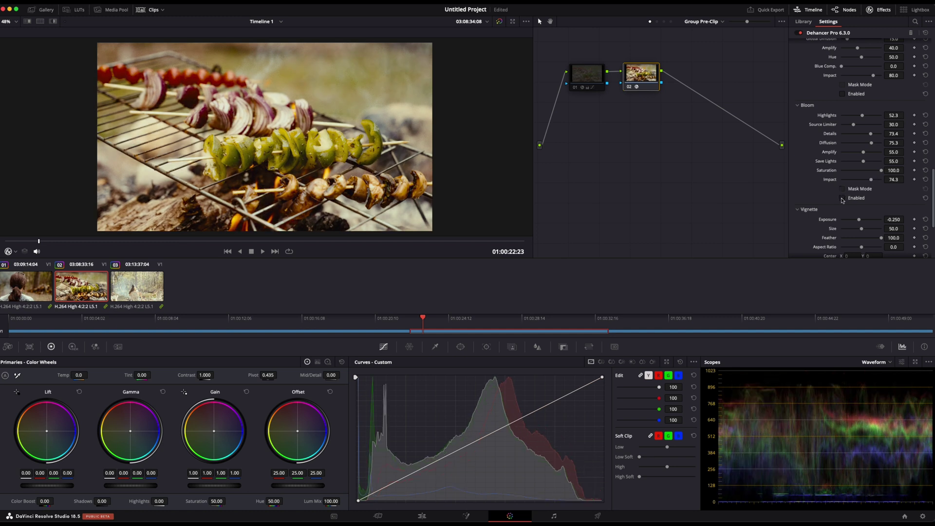
click(842, 198)
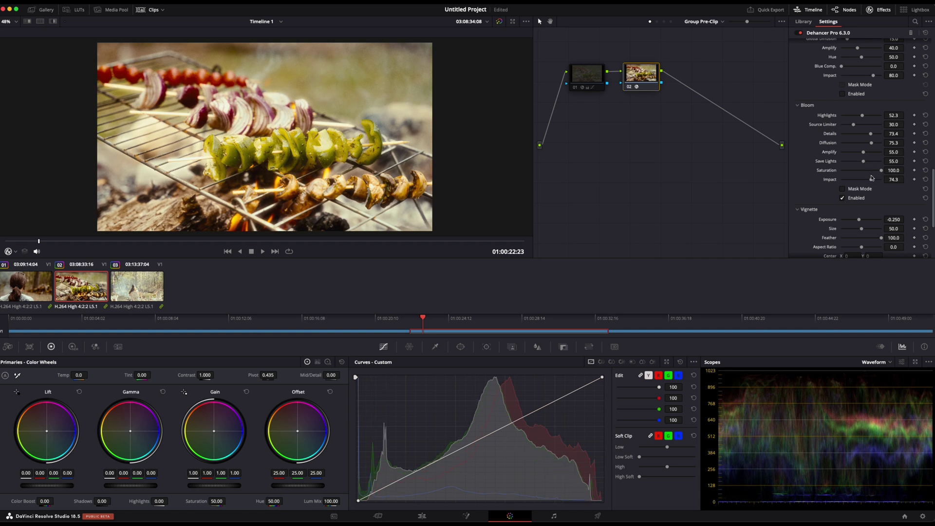
mouse_move(872, 180)
mouse_down()
mouse_move(847, 180)
mouse_move(860, 180)
mouse_up()
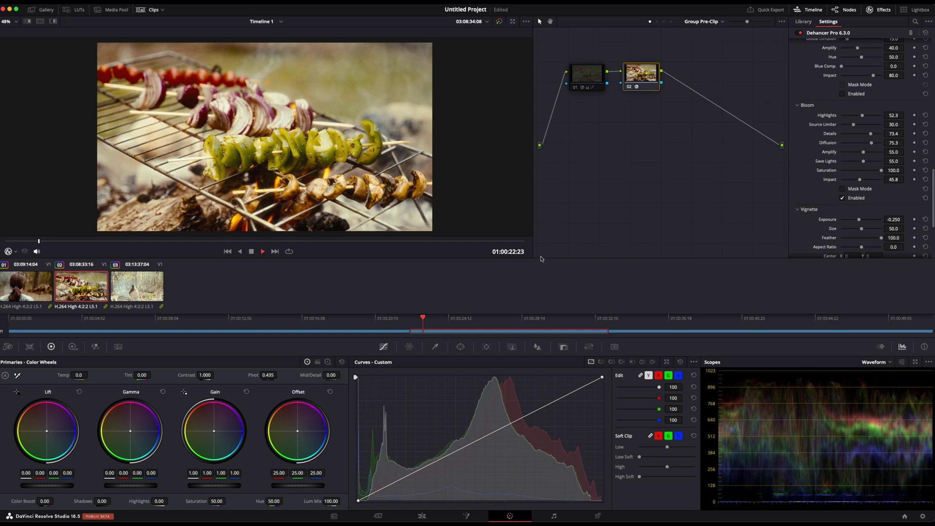
Play back the first two clips with the bloom and compare the third clip with Bloom disabled and enabled
key(space)
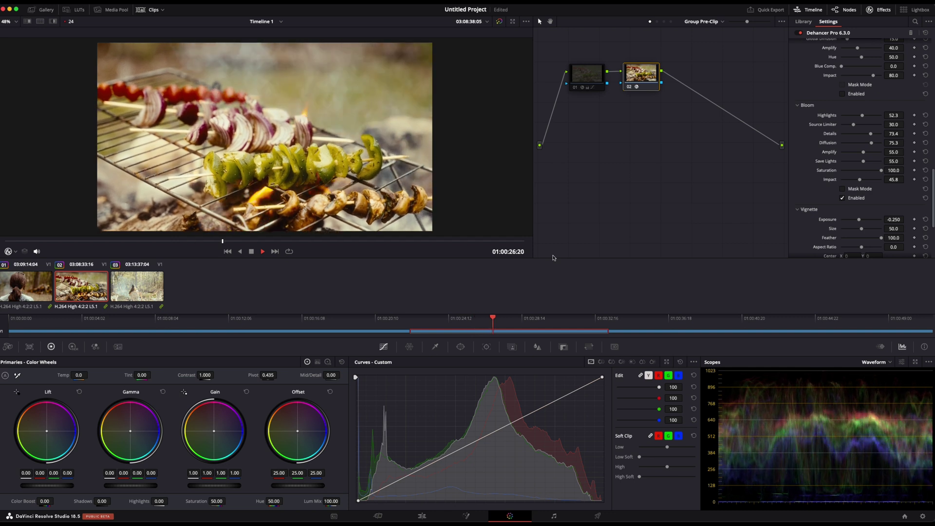
key(Home)
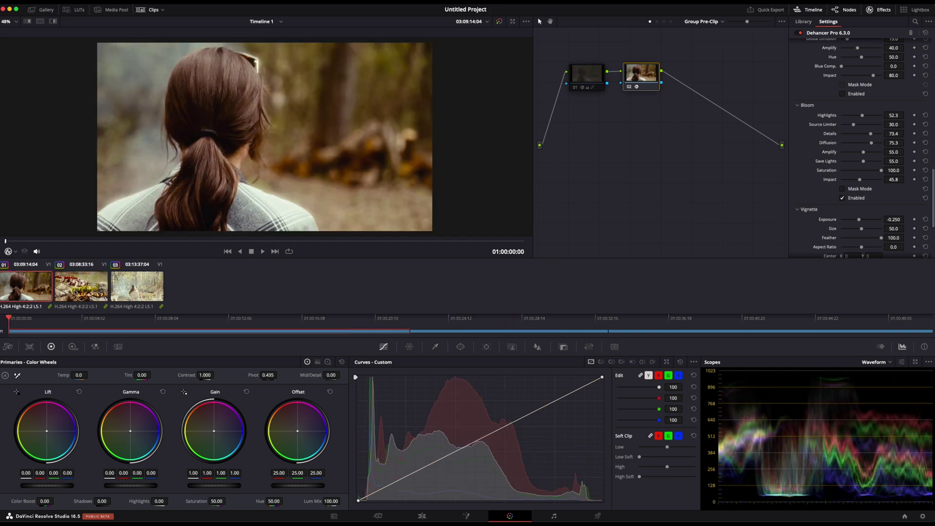
key(space)
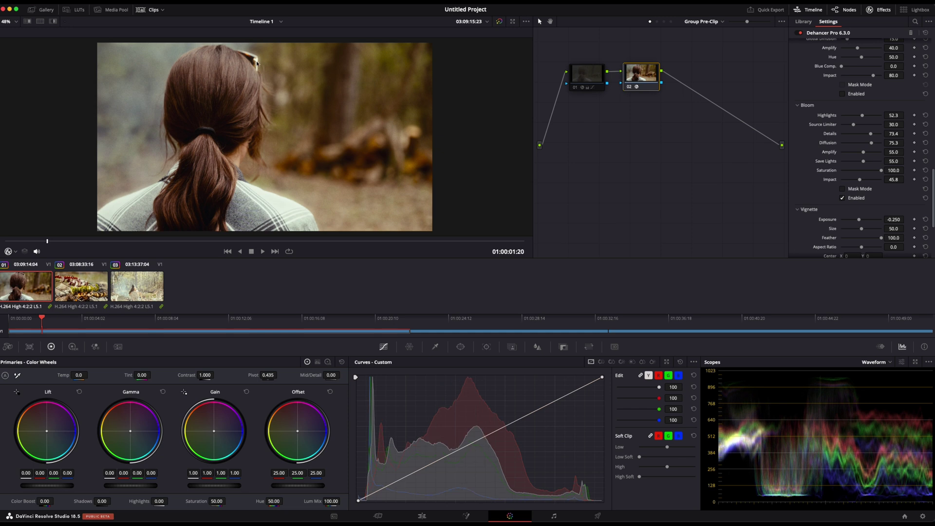
click(136, 287)
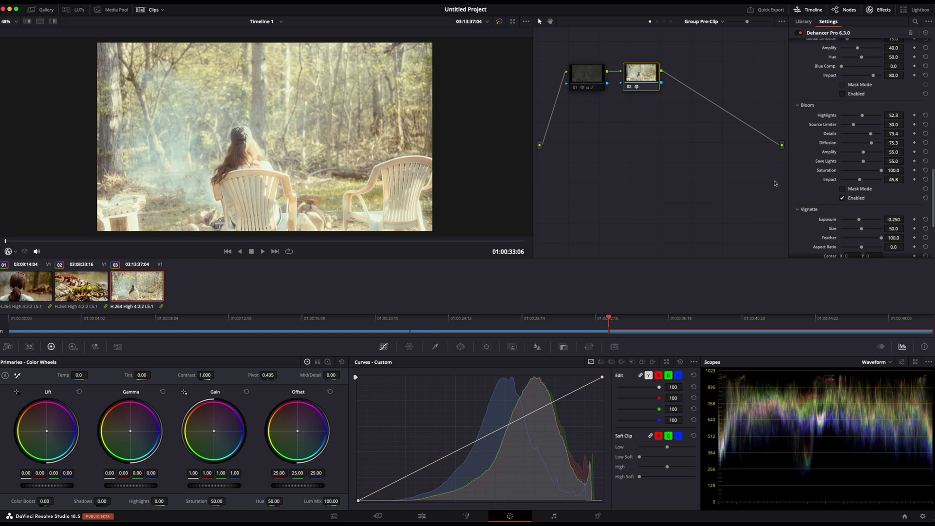
click(842, 198)
click(842, 198)
key(Up)
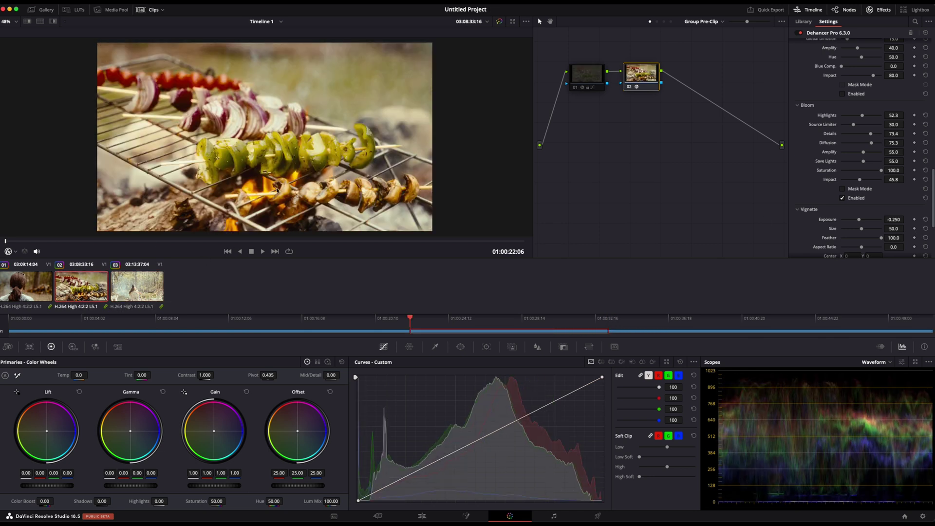
Enable the Vignette on the skewers clip and set Exposure to -0.312, Size to 92.7, Feather to 100.0 and Aspect Ratio to -32.1
scroll(849, 232, down, 3)
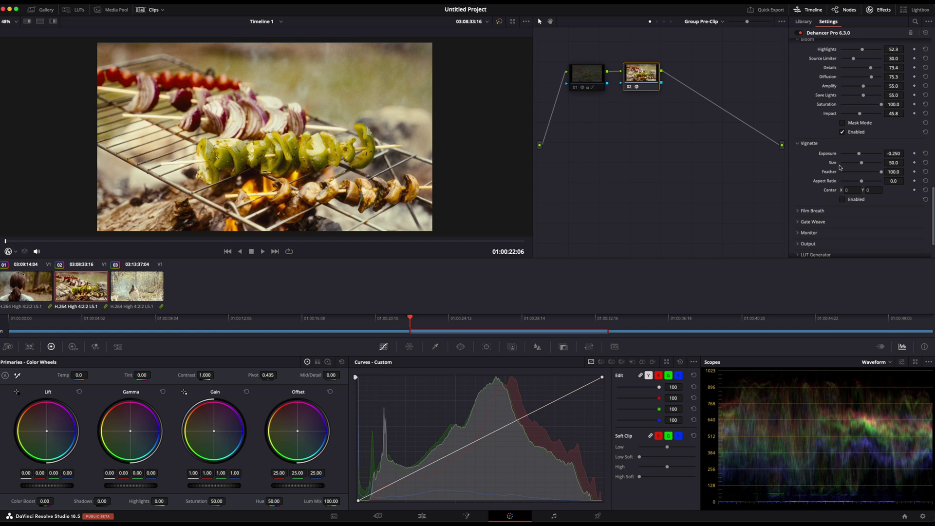
click(843, 200)
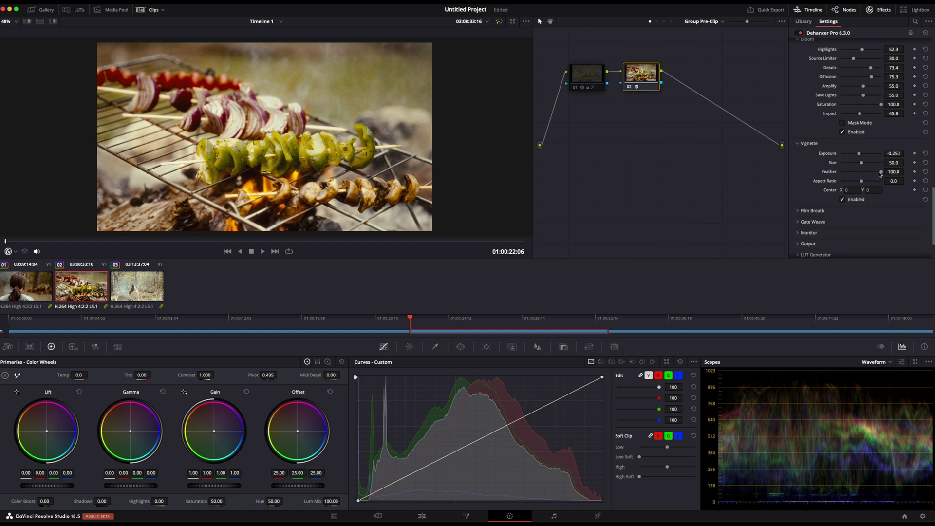
drag(881, 172, 842, 174)
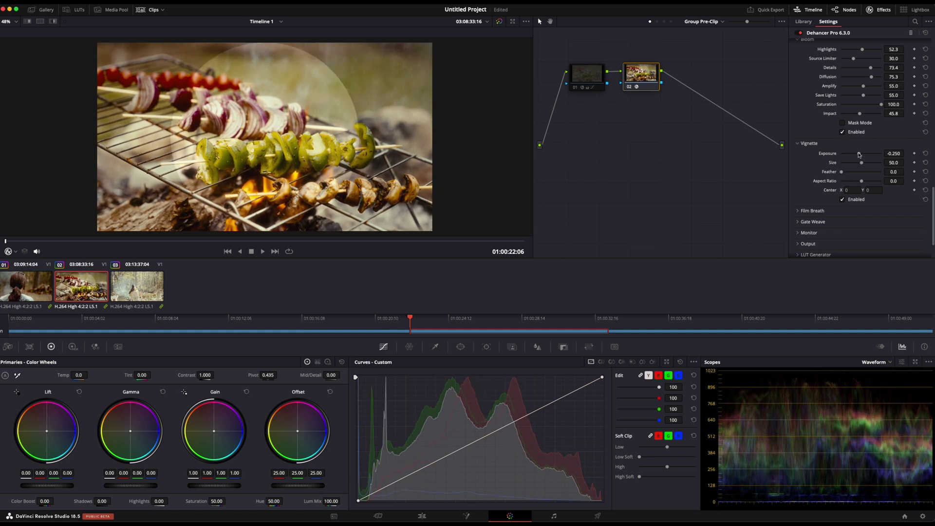
drag(866, 183, 856, 182)
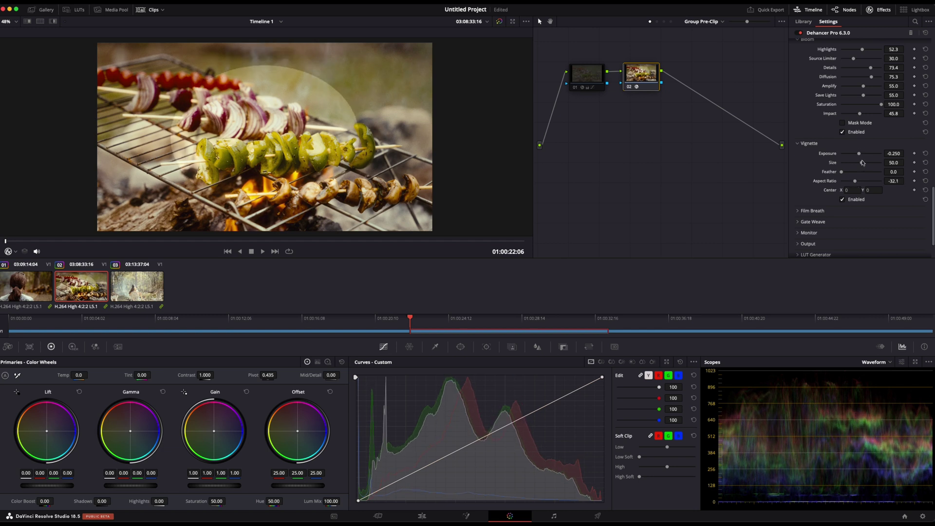
drag(862, 162, 878, 162)
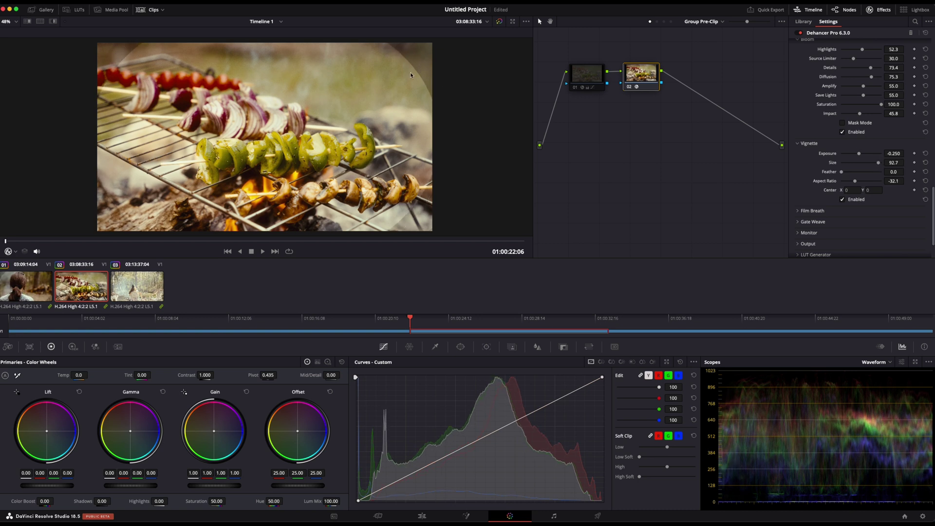
drag(859, 154, 859, 155)
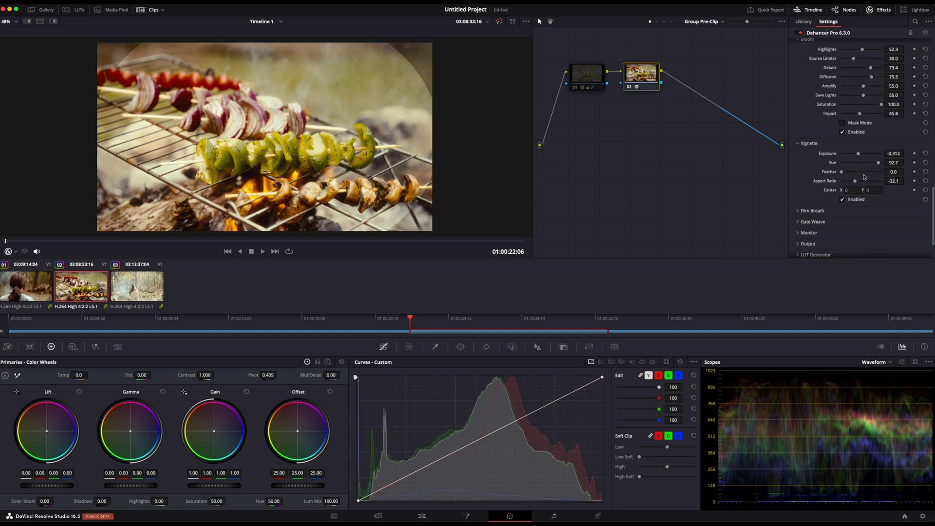
drag(844, 174, 882, 176)
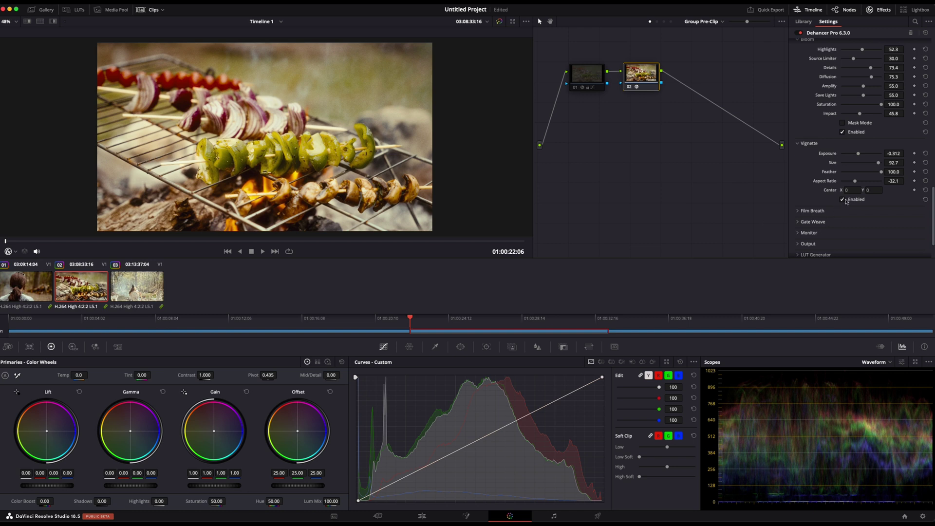
Expand the Film Breath and Gate Weave settings and examine their options
click(798, 145)
click(798, 156)
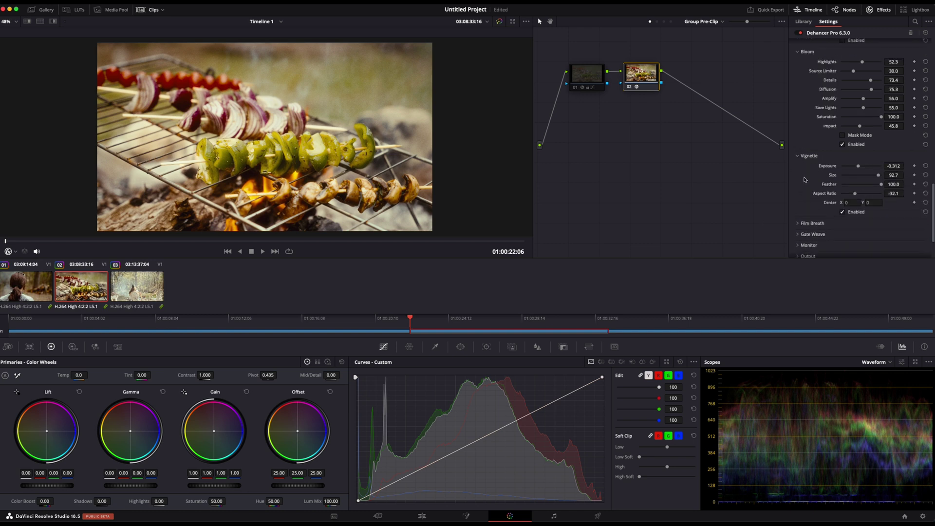
click(799, 223)
scroll(858, 223, down, 2)
scroll(858, 224, down, 3)
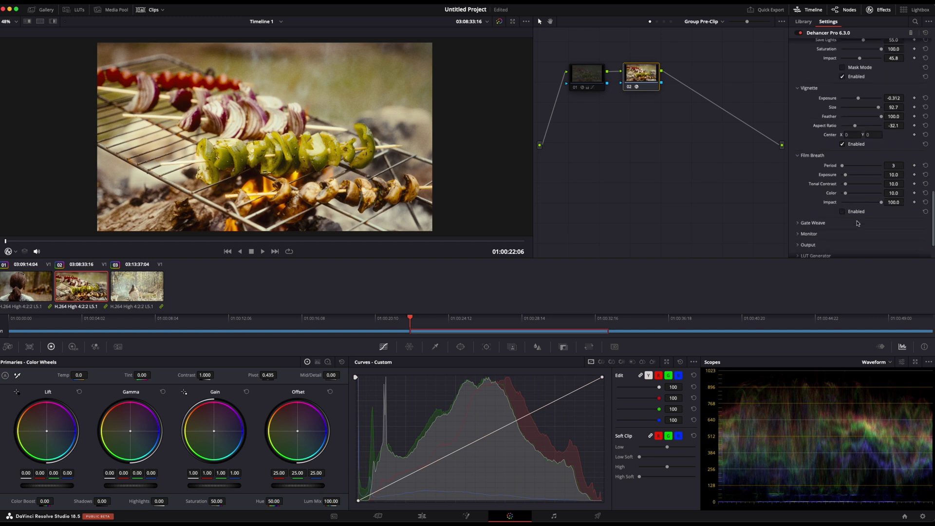
click(798, 179)
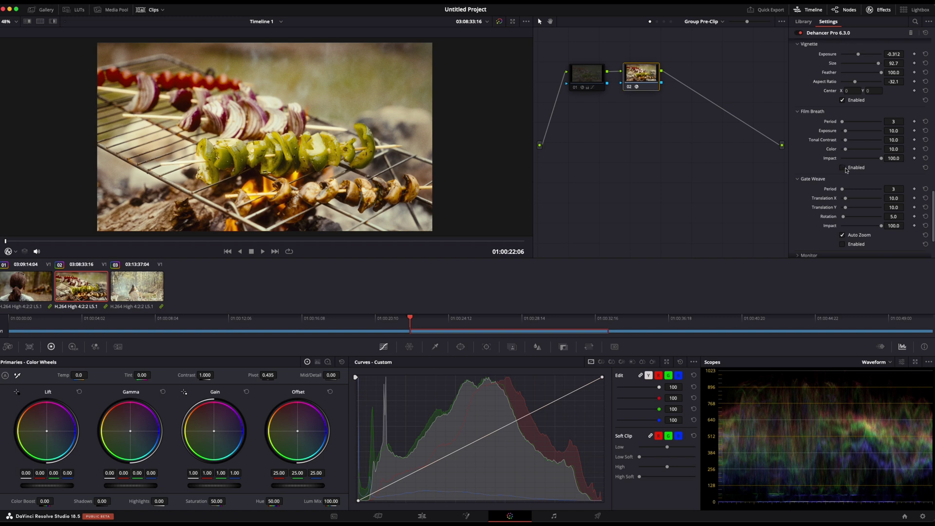
Compare the ungraded log image, the first node's grade and the Dehancer grade by enabling and disabling both nodes
scroll(859, 185, up, 10)
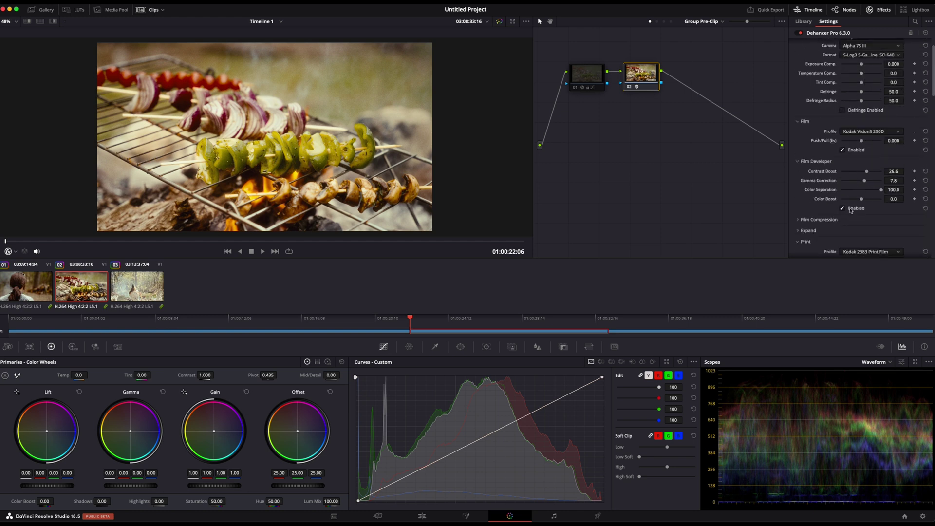
click(630, 87)
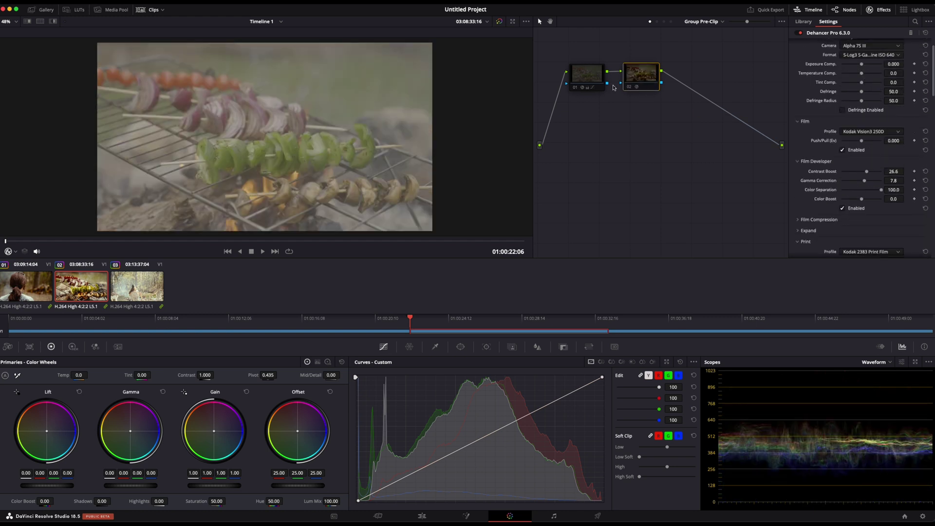
click(574, 88)
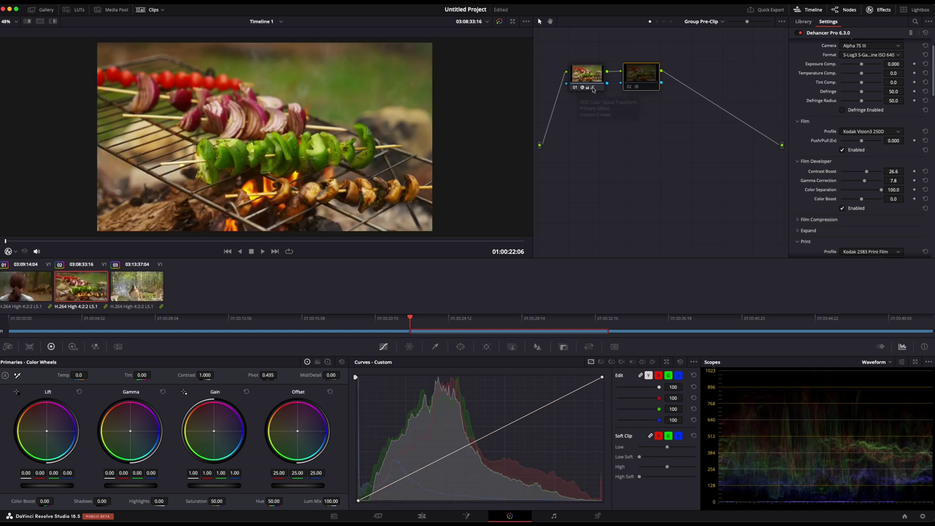
click(575, 88)
click(629, 87)
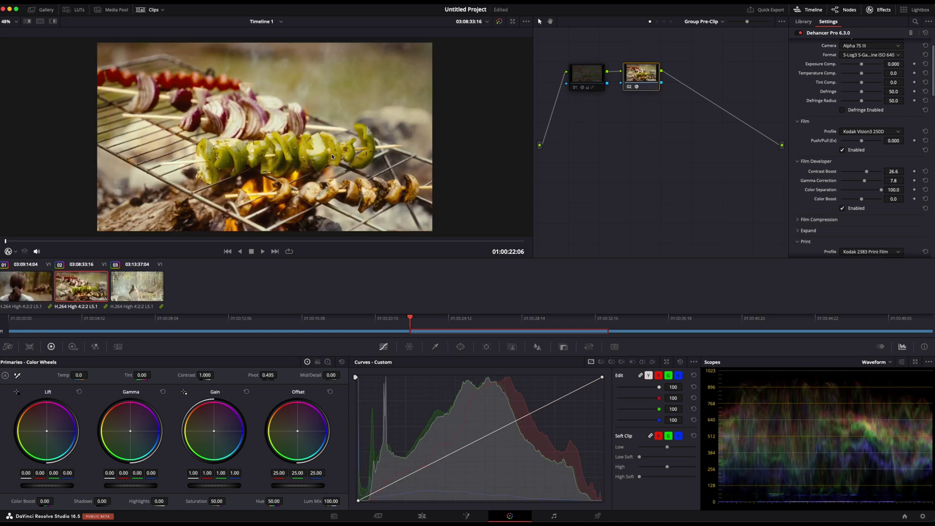
Compare the first node's grade with the Dehancer grade on the skewers clip by enabling and disabling each node
click(575, 89)
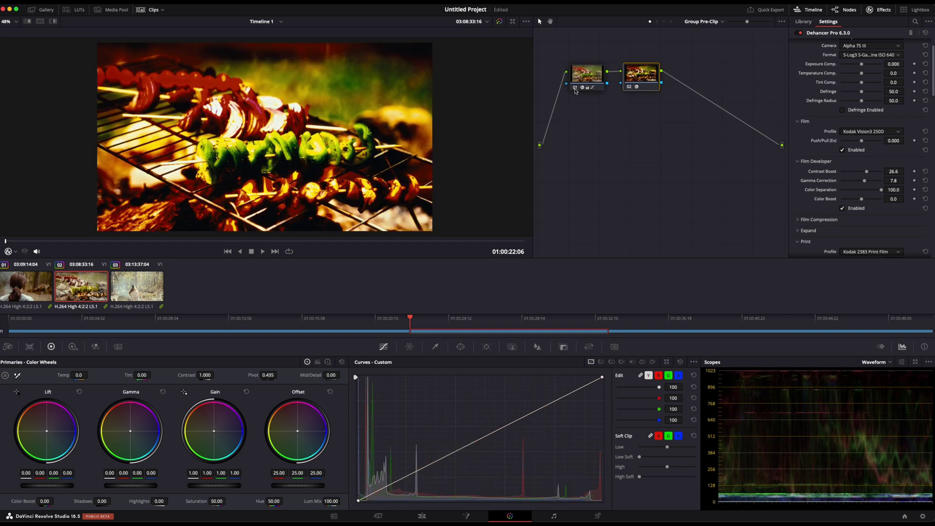
click(628, 88)
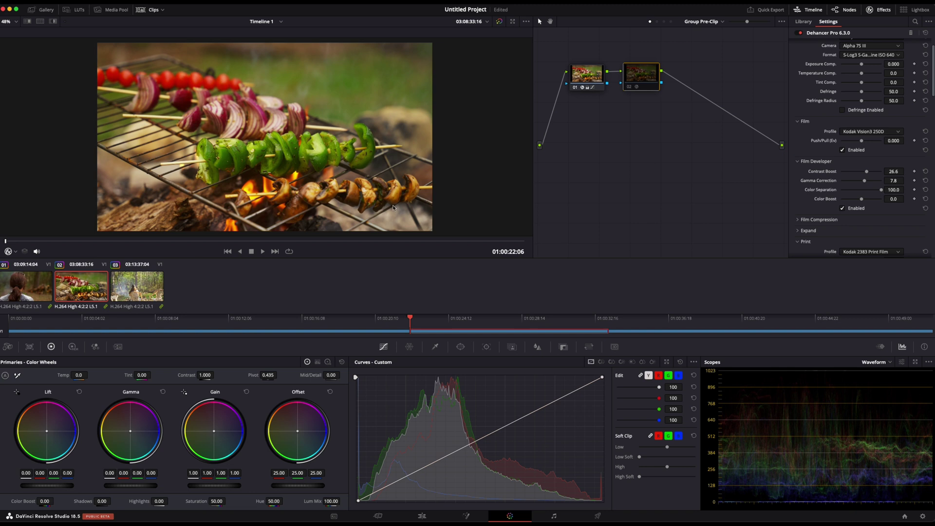
click(576, 88)
click(629, 88)
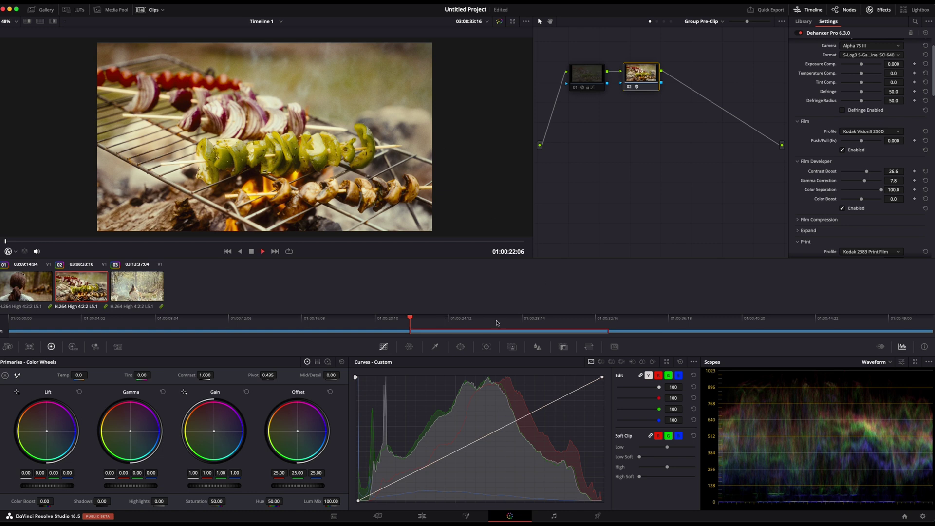
Play back the skewers clip with the Dehancer grade and check frames of the first and third clips
key(space)
click(284, 324)
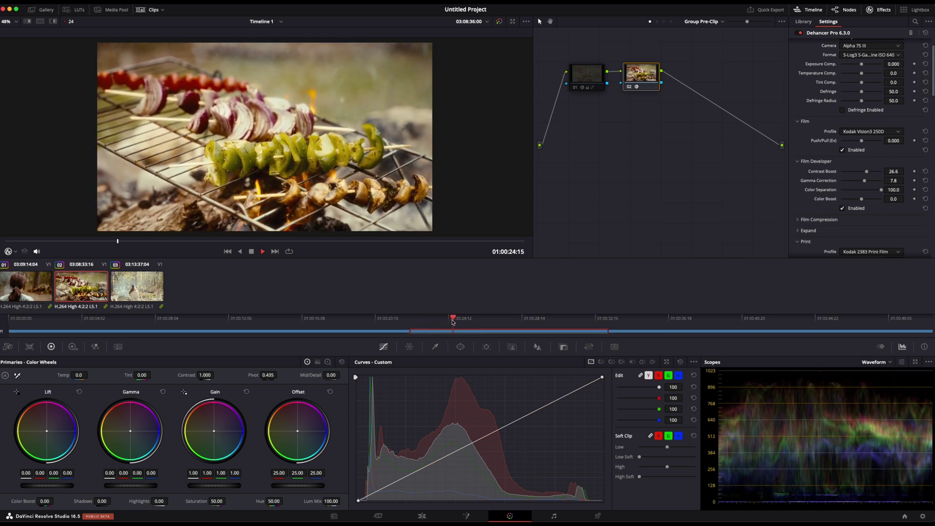
click(625, 319)
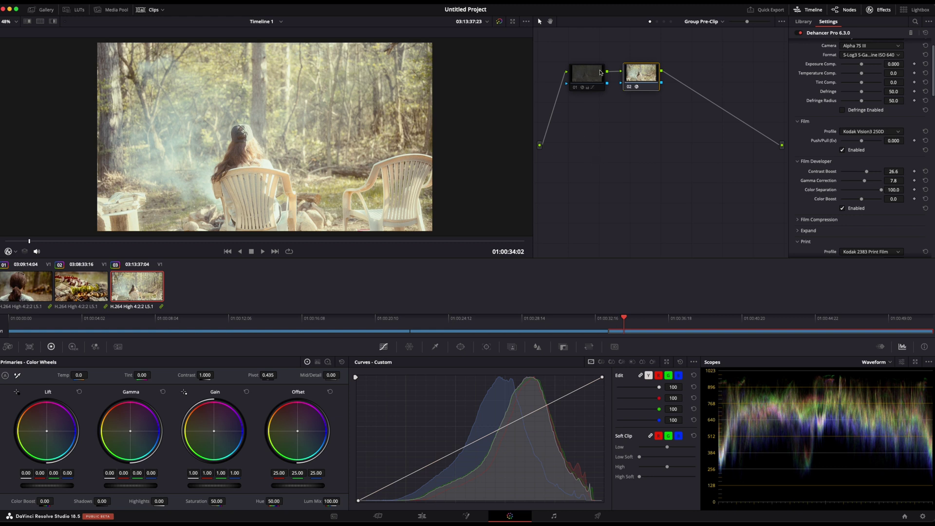
click(453, 321)
key(space)
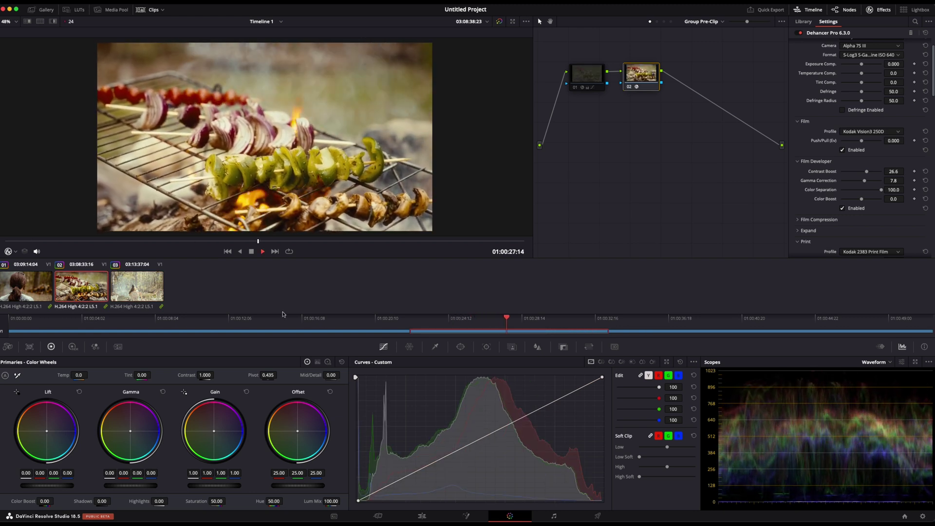
Play back the first clip and the second clip through into the third, and return to the first clip
click(144, 319)
key(space)
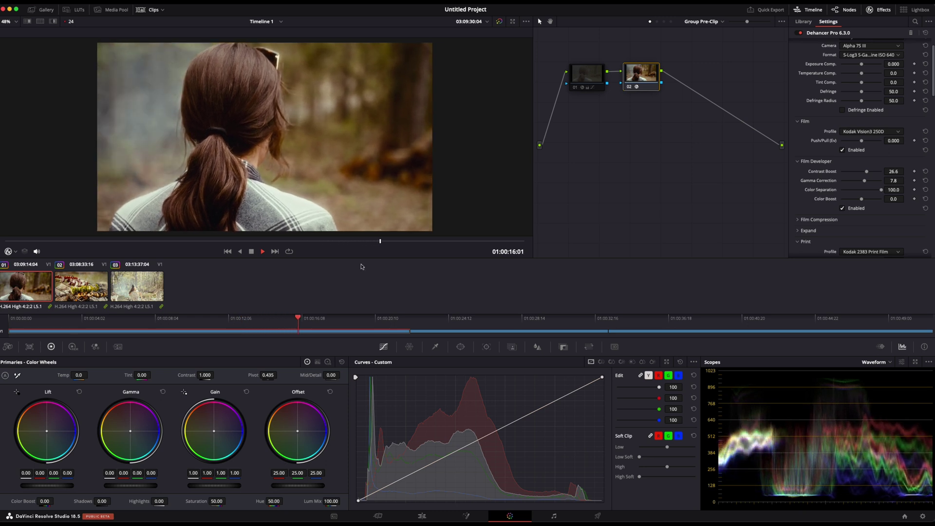
key(space)
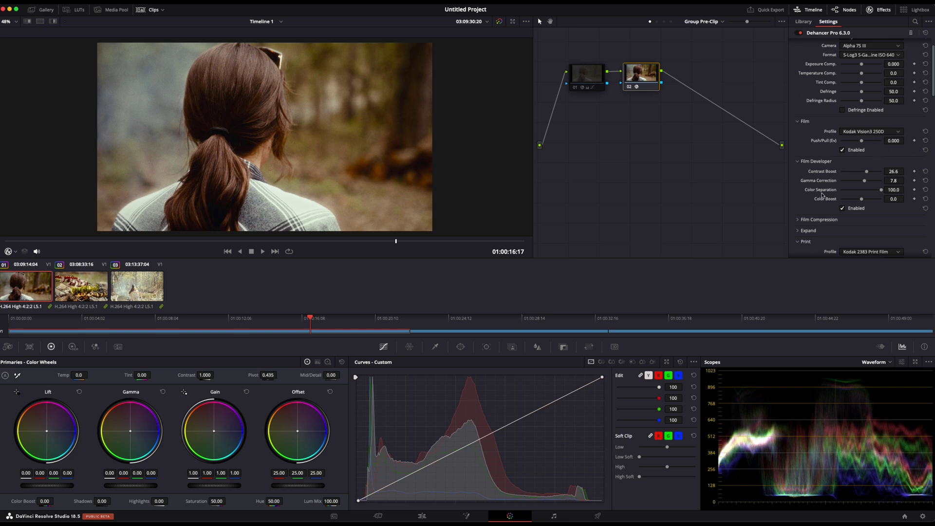
click(430, 318)
key(space)
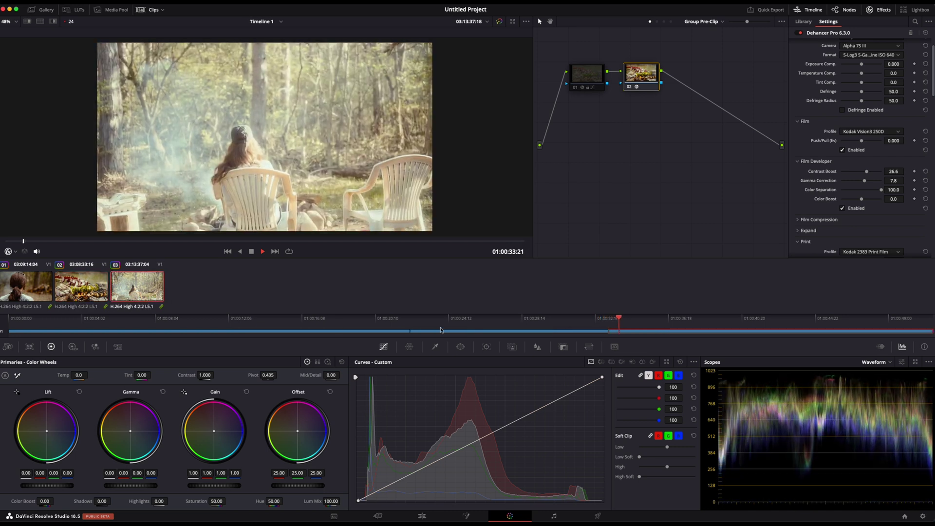
click(249, 321)
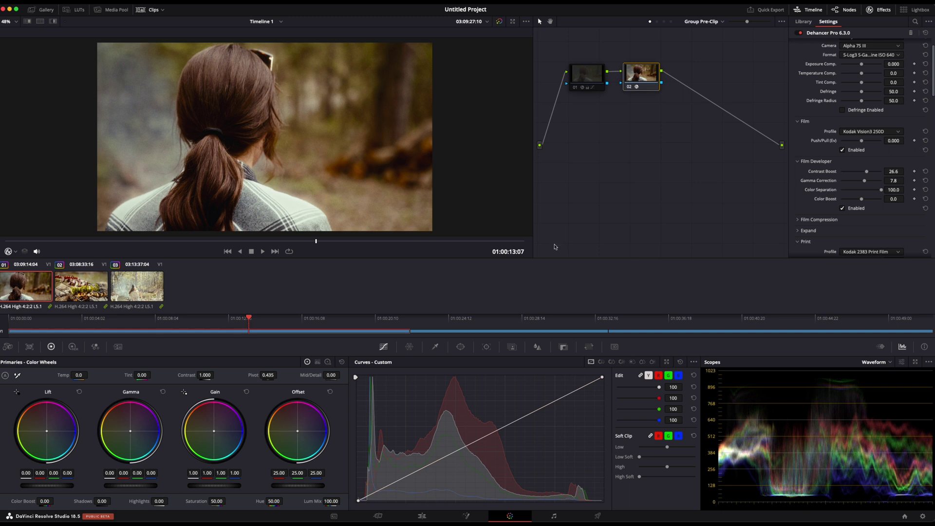
Enable Dehancer's False Color IRE, 16 zones monitor on the first clip and add a slightly raised point in the upper part of the custom curve
scroll(842, 187, up, 2)
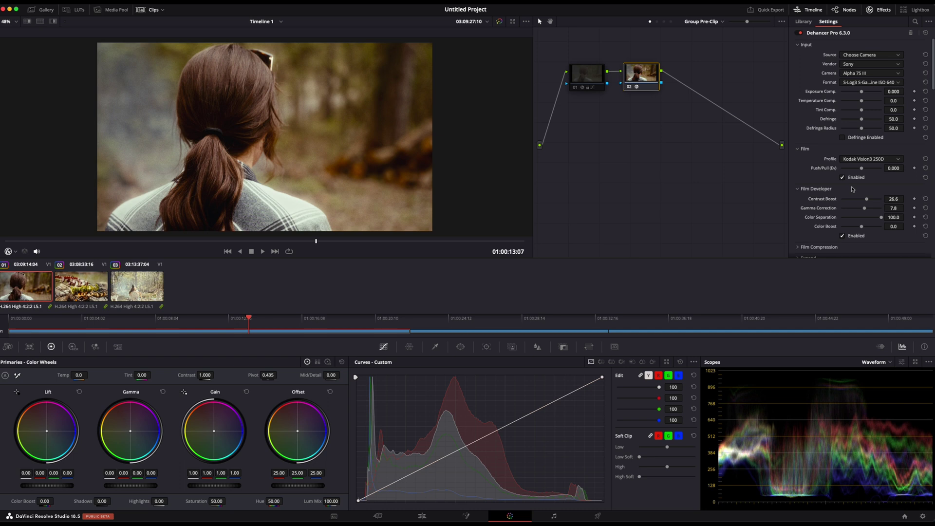
scroll(853, 190, down, 10)
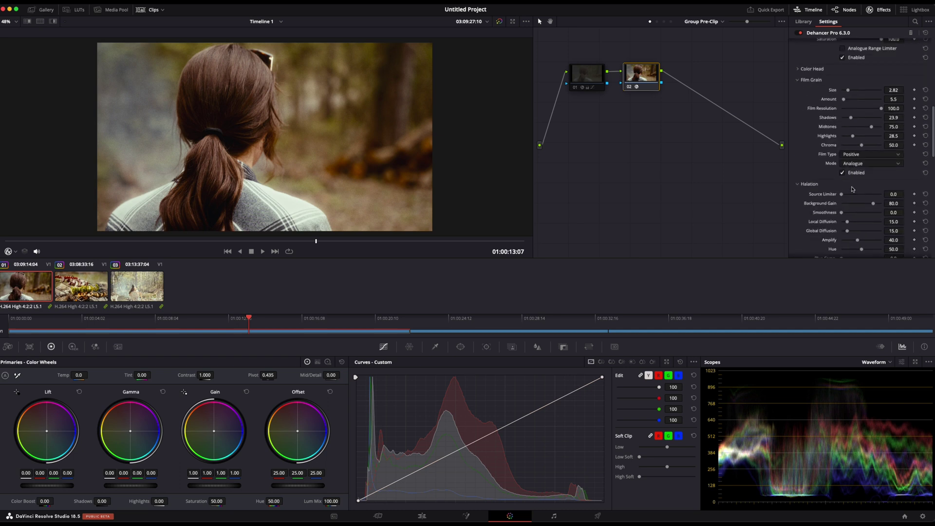
scroll(853, 190, down, 10)
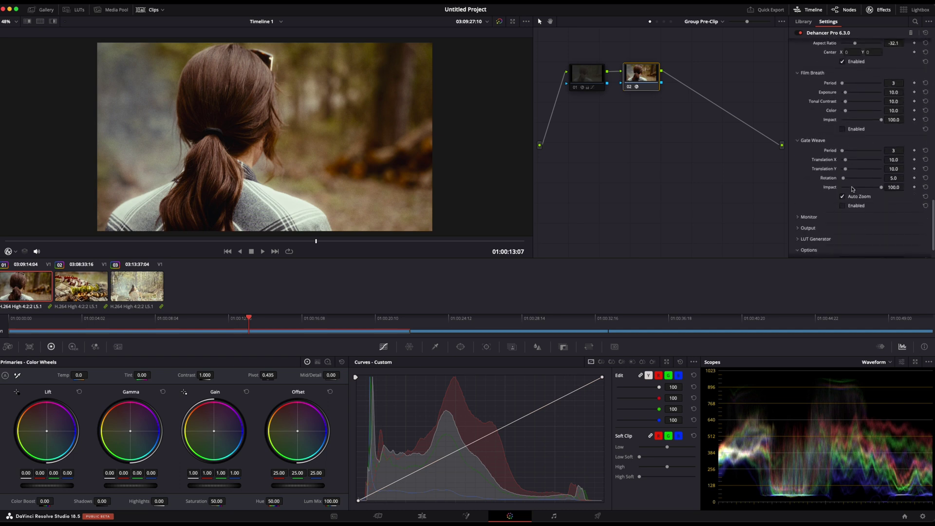
click(802, 218)
click(842, 227)
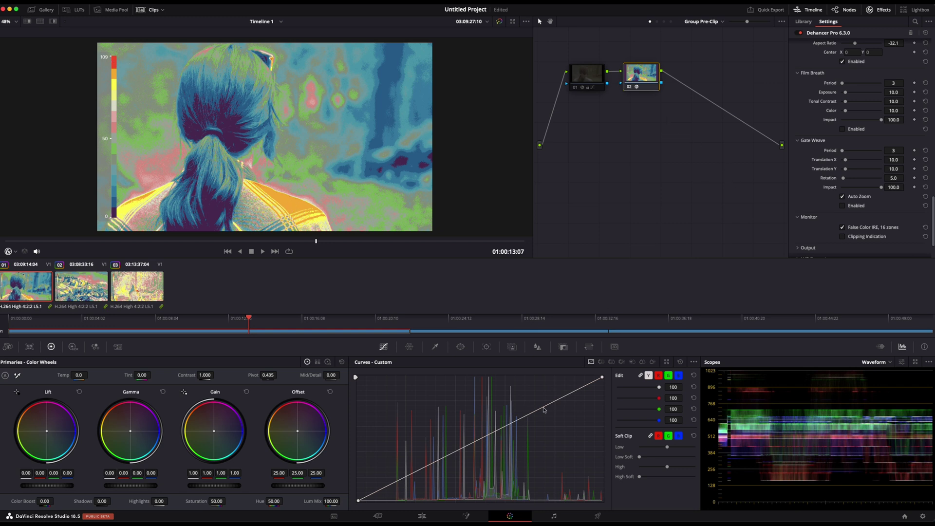
mouse_move(544, 408)
mouse_down()
mouse_move(541, 396)
mouse_move(544, 406)
mouse_up()
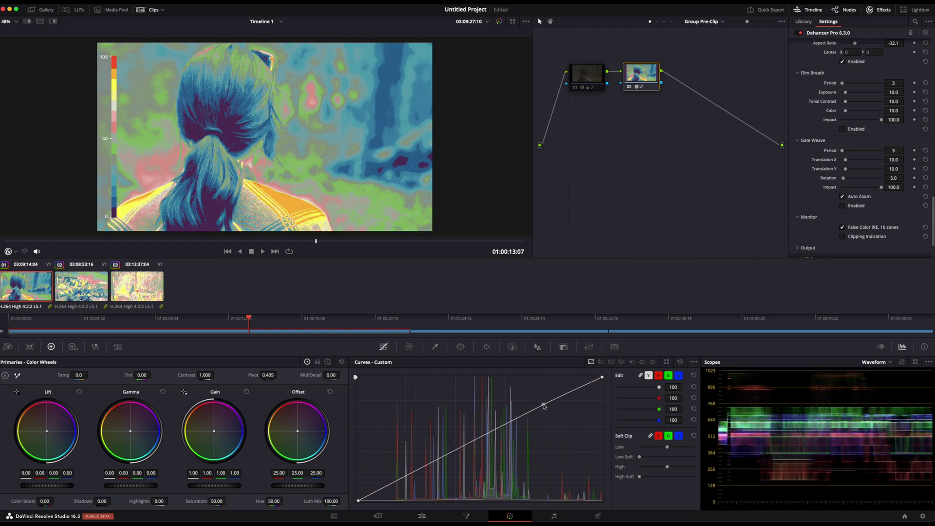
Compare the False Color IRE and Clipping Indication views on the first clip, leave both disabled and review the remaining Dehancer settings
click(843, 227)
click(844, 237)
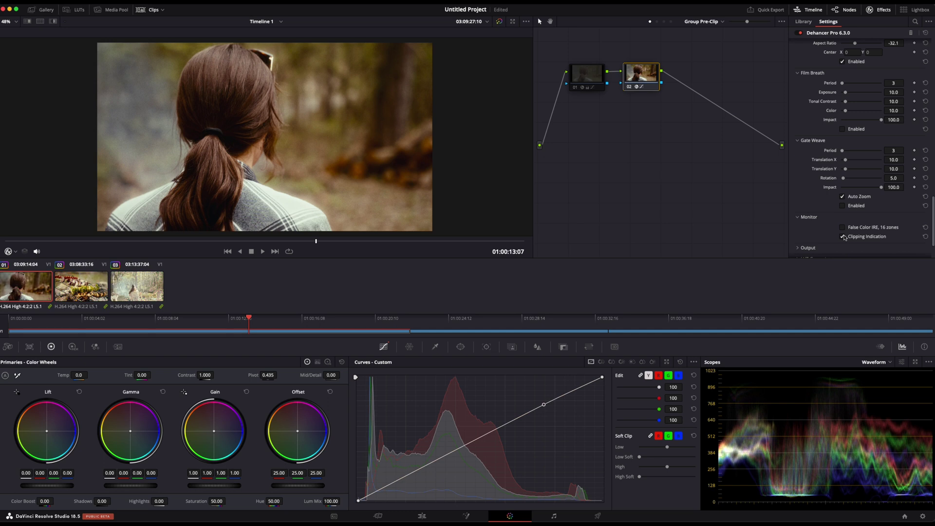
click(843, 227)
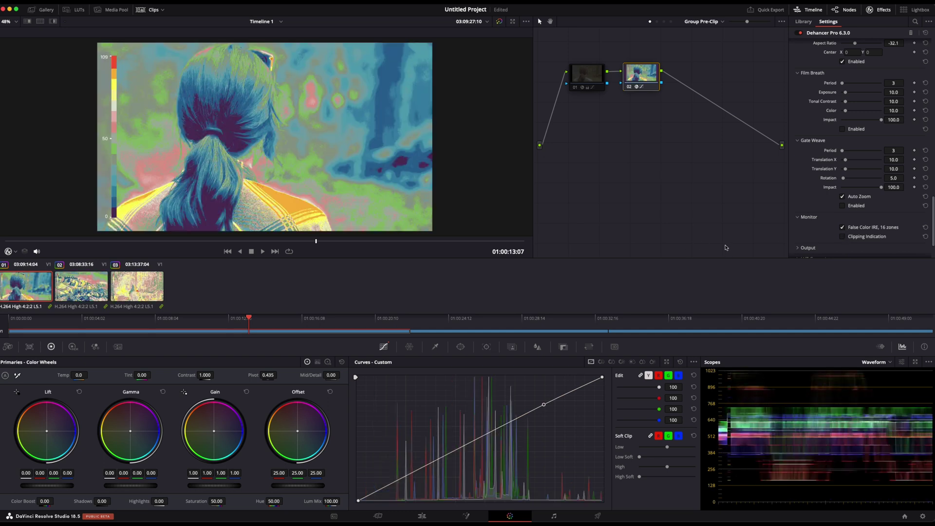
click(843, 236)
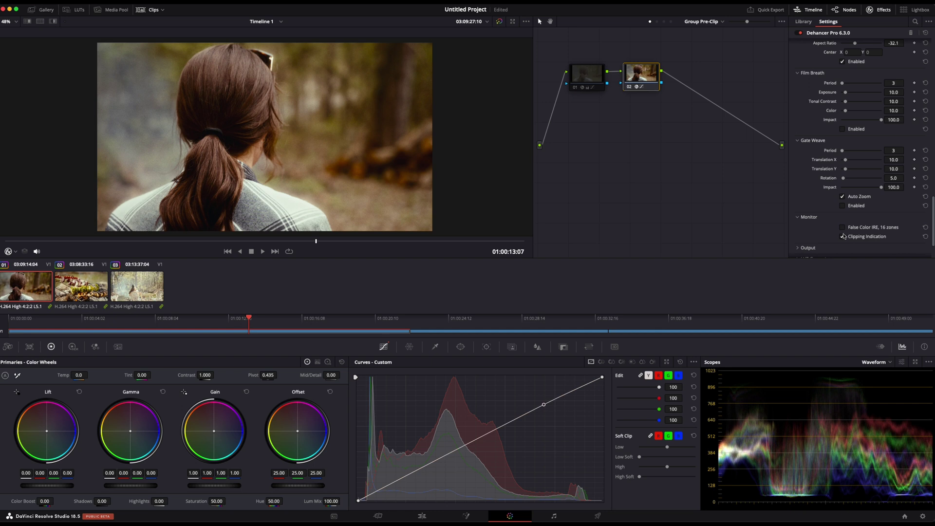
click(842, 227)
click(843, 227)
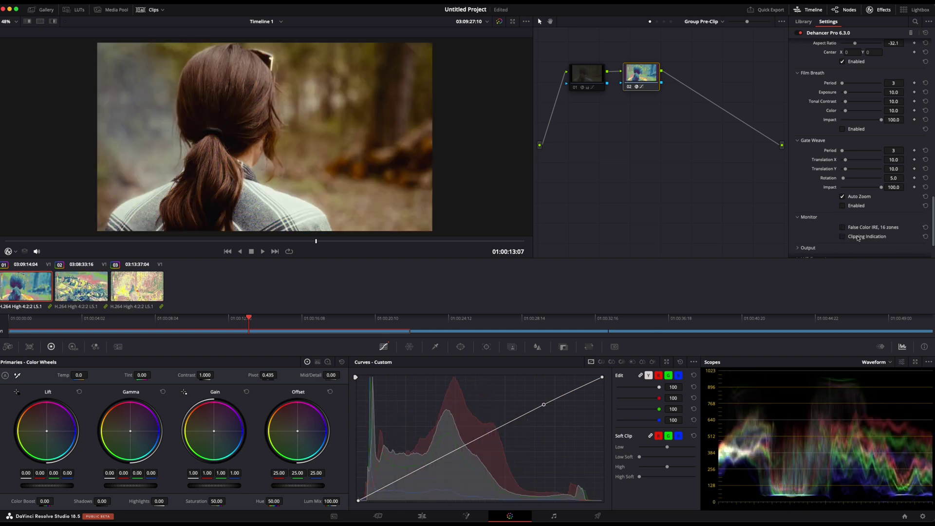
scroll(839, 238, down, 2)
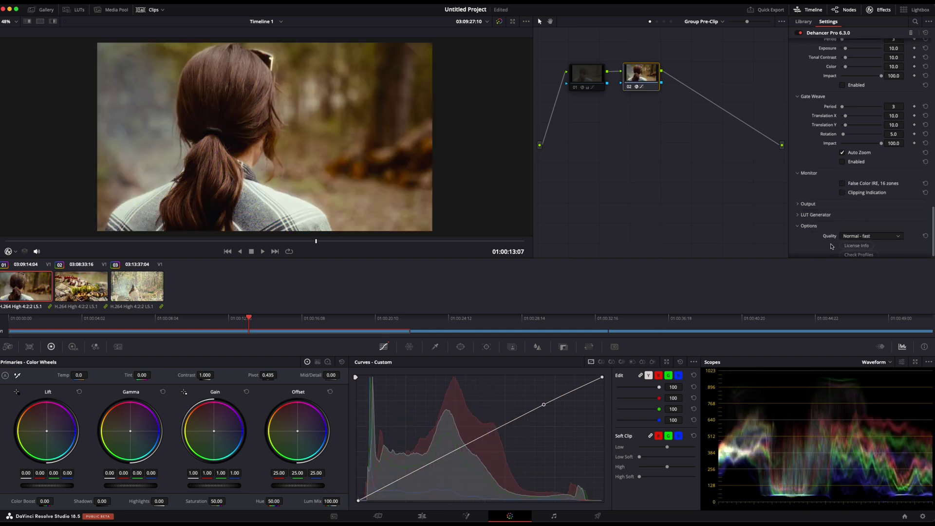
scroll(833, 247, up, 15)
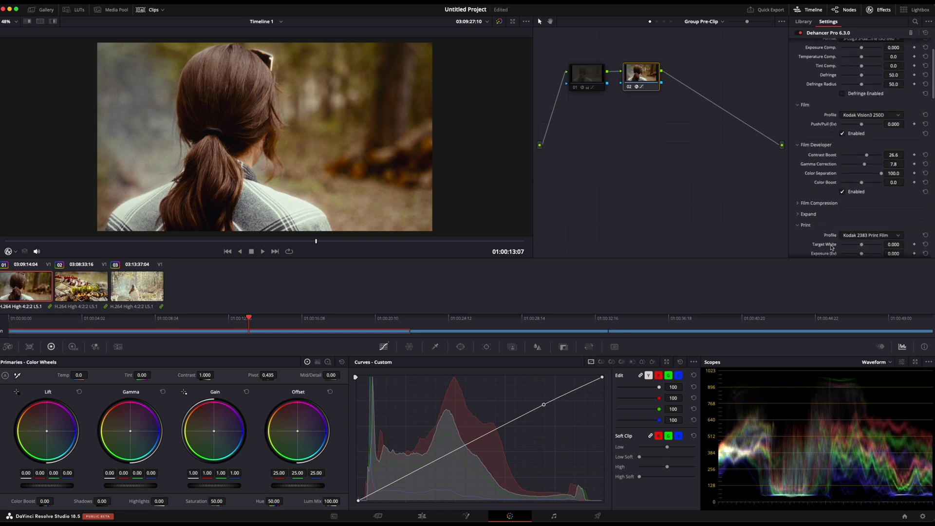